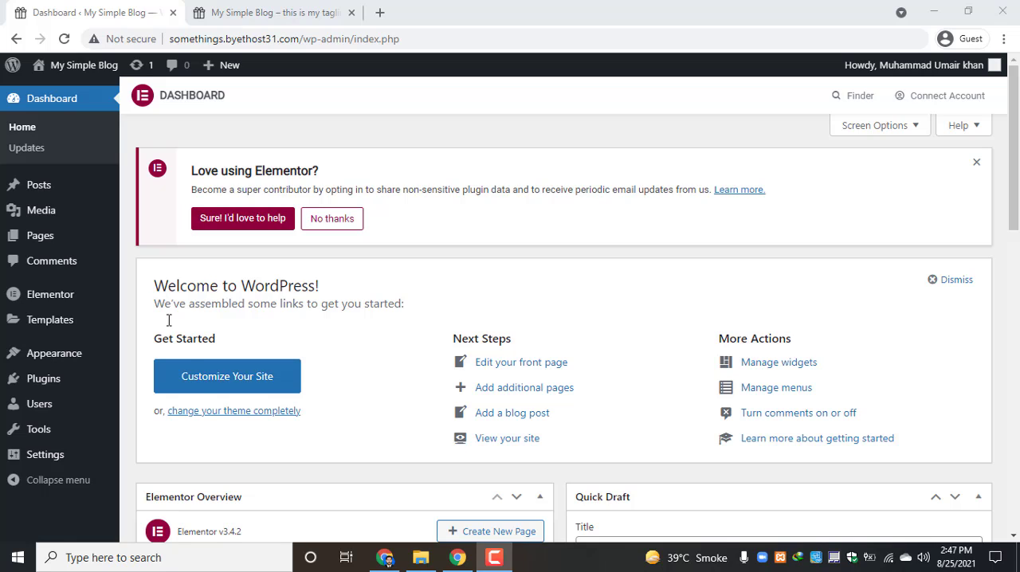
# Look over the blog's public home page, including its header menu and page content
pyautogui.click(257, 16)
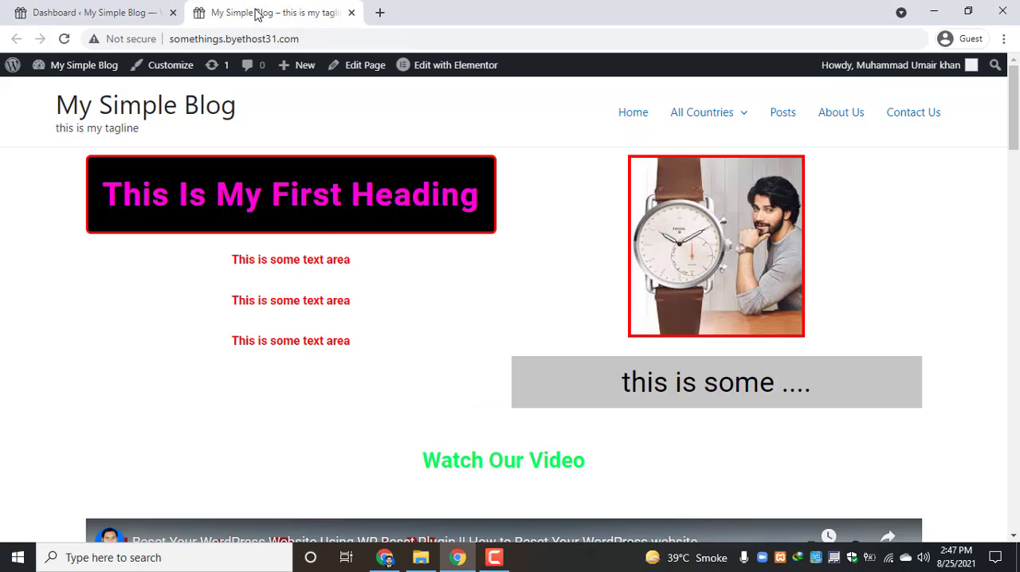
pyautogui.scroll(-5, 326, 239)
pyautogui.scroll(5, 329, 241)
pyautogui.scroll(-10, 225, 242)
pyautogui.scroll(10, 226, 303)
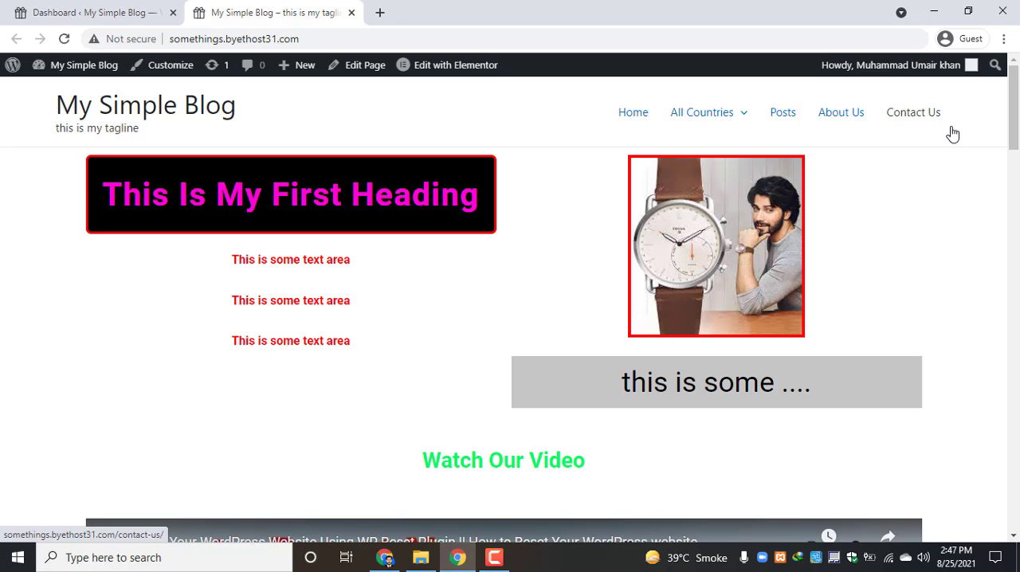
# Open the dashboard's page for adding new plugins and search the plugin directory for "Gtranslate"
pyautogui.click(11, 12)
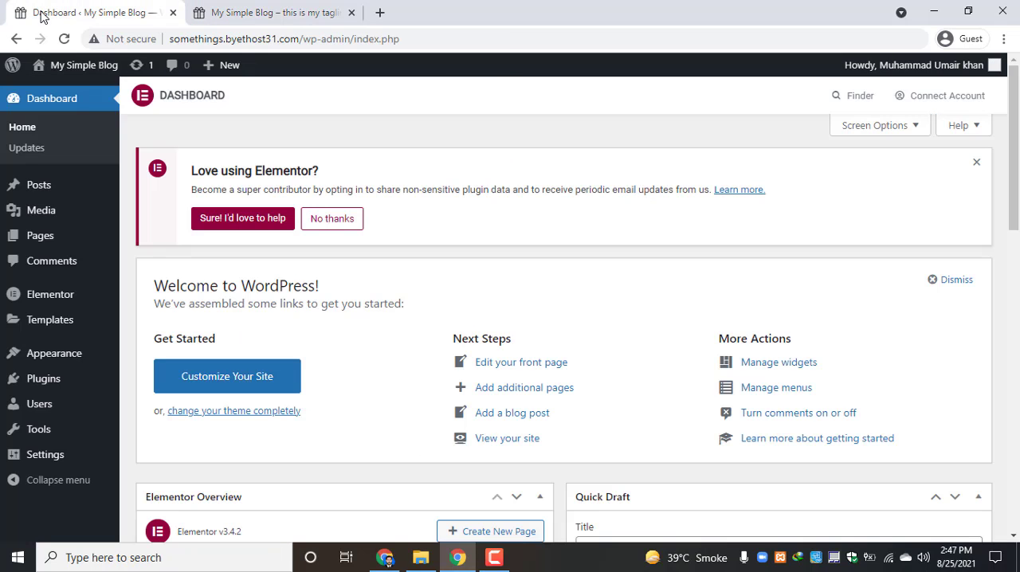
pyautogui.moveTo(50, 383)
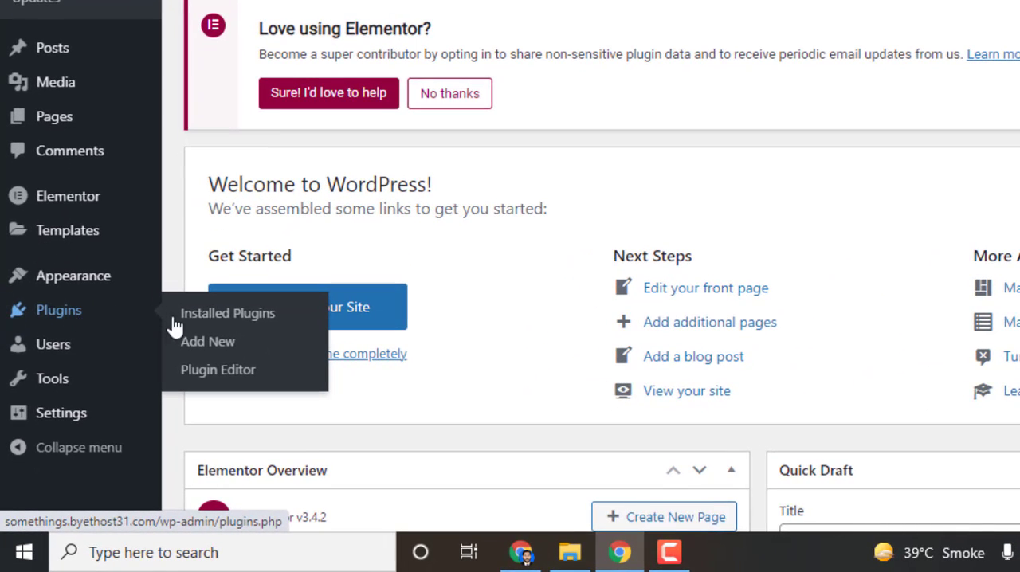
pyautogui.click(232, 356)
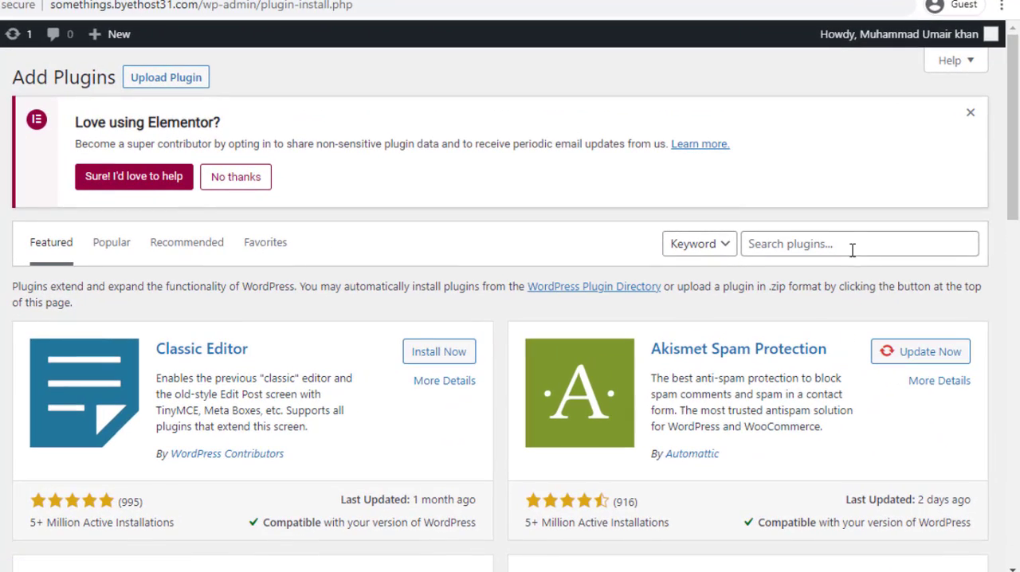
pyautogui.click(852, 250)
pyautogui.rightClick(852, 250)
pyautogui.click(885, 381)
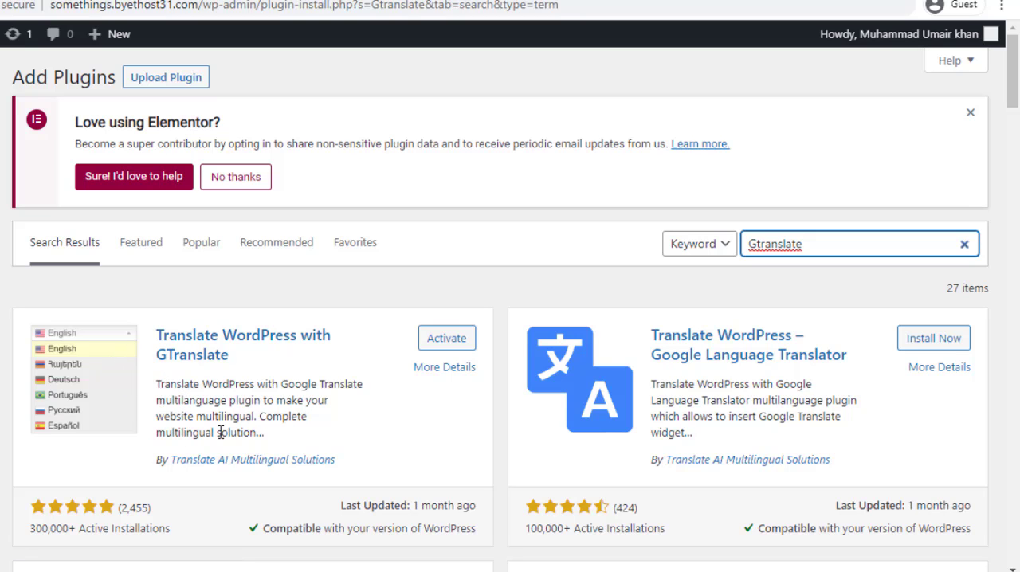
# Activate the "Translate WordPress with GTranslate" plugin from the search results
pyautogui.scroll(-3, 277, 439)
pyautogui.scroll(3, 276, 442)
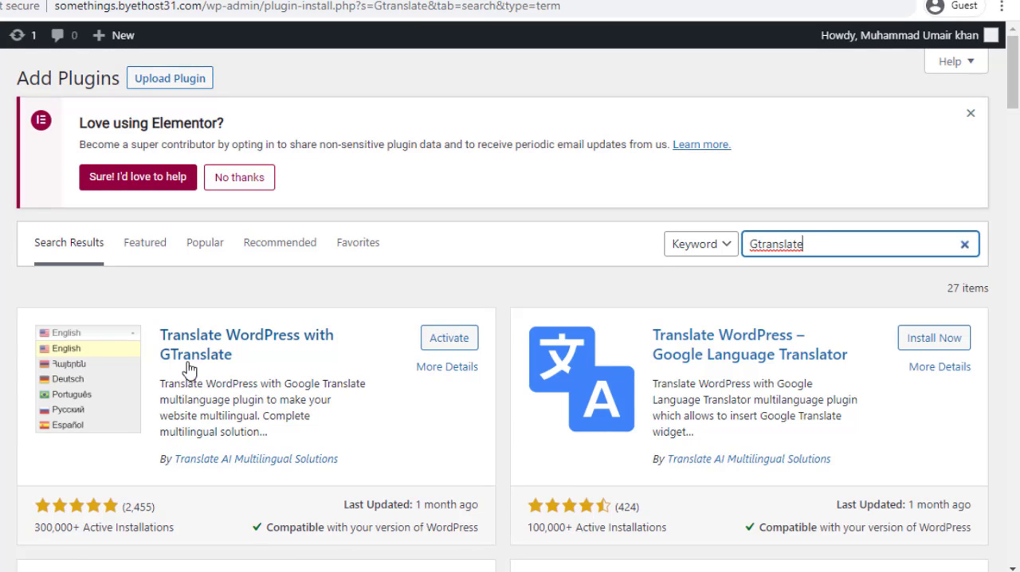
pyautogui.scroll(-1, 376, 426)
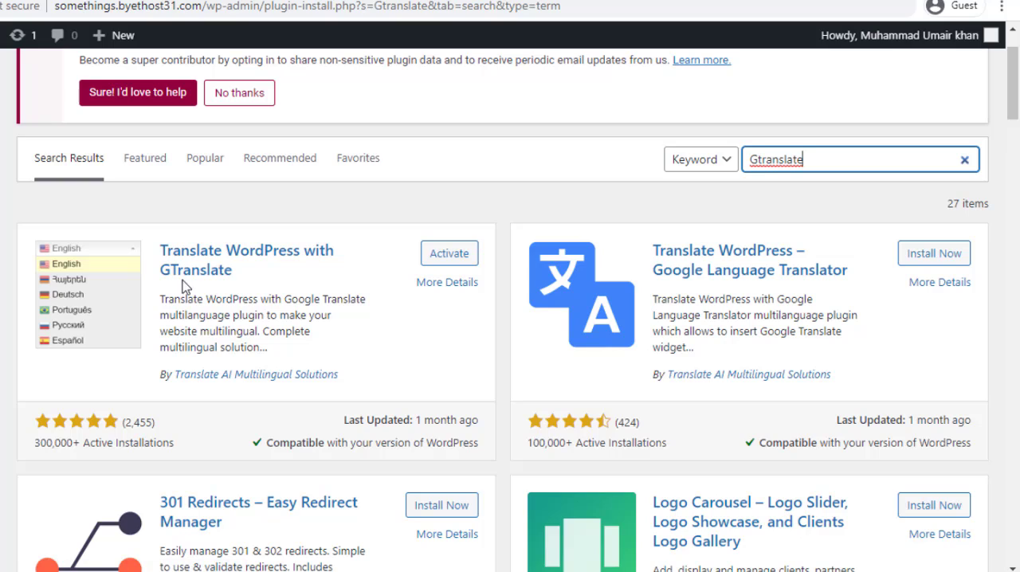
pyautogui.click(445, 262)
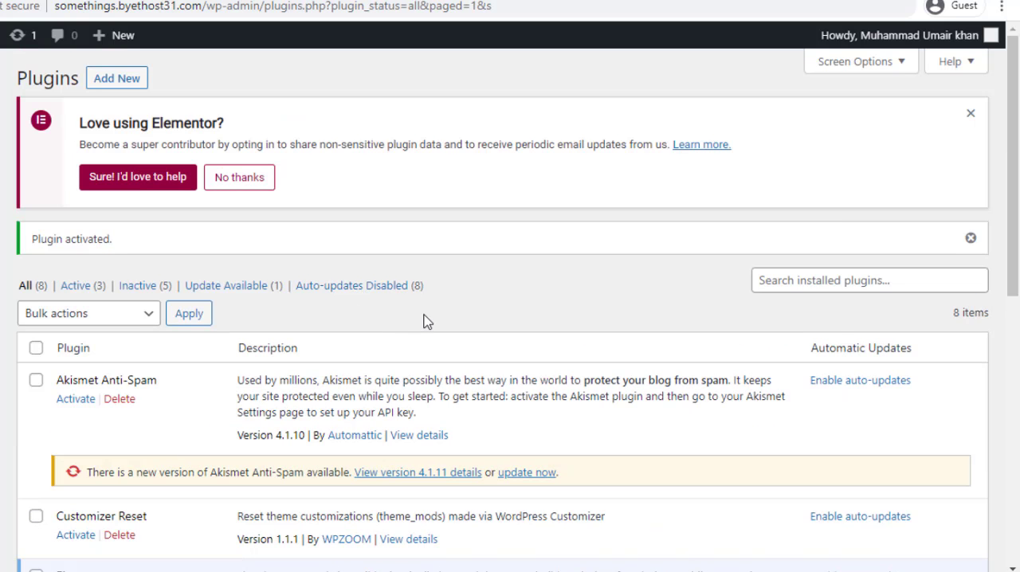
# Delete the Akismet Anti-Spam plugin from the installed plugins and confirm the deletion
pyautogui.scroll(-1, 424, 320)
pyautogui.click(121, 315)
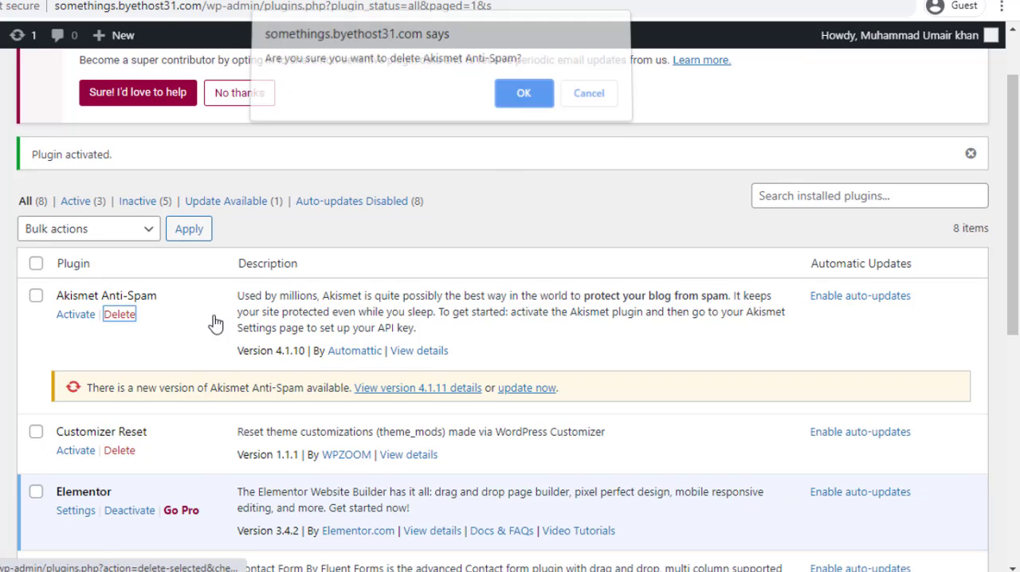
pyautogui.click(515, 99)
# Find GTranslate among the installed plugins and open its settings
pyautogui.scroll(-1, 335, 390)
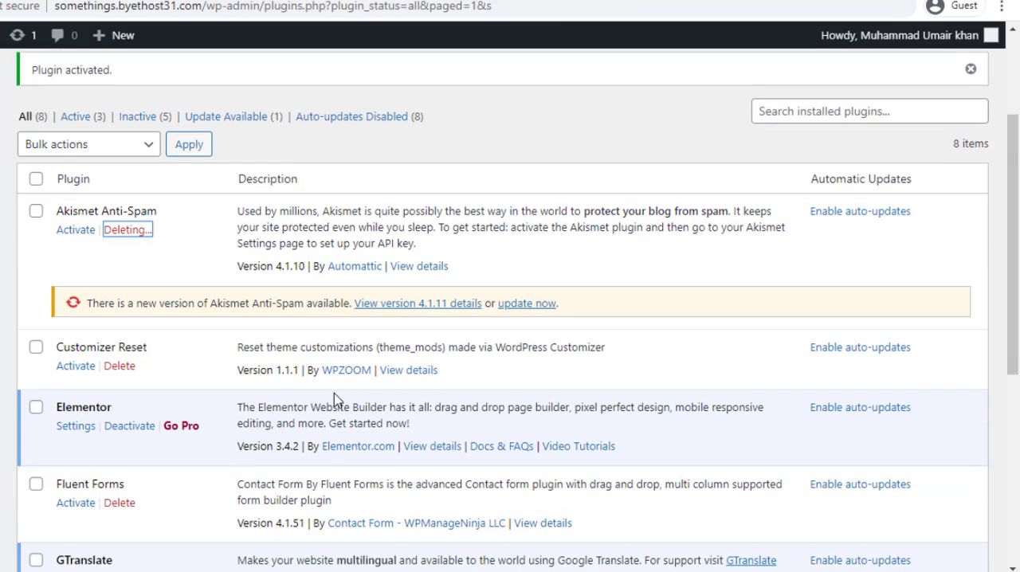
pyautogui.scroll(-1, 335, 398)
pyautogui.scroll(-4, 231, 417)
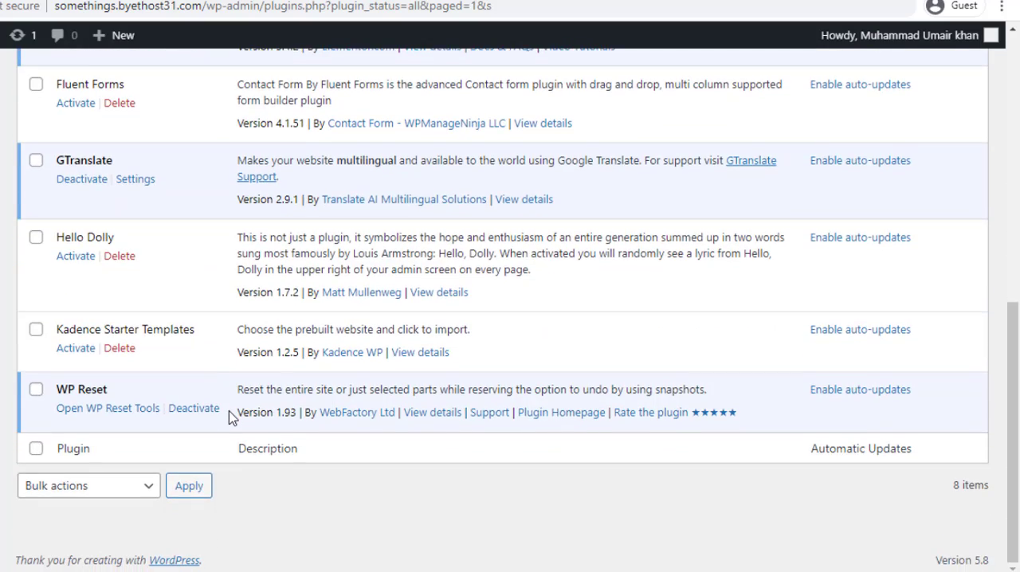
pyautogui.scroll(2, 107, 326)
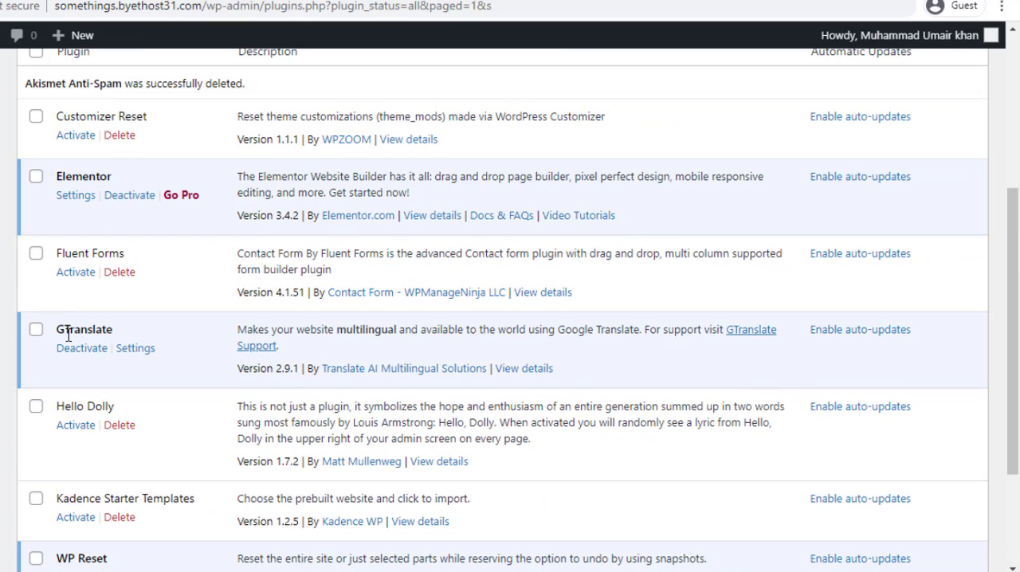
pyautogui.moveTo(59, 335); pyautogui.dragTo(114, 334)
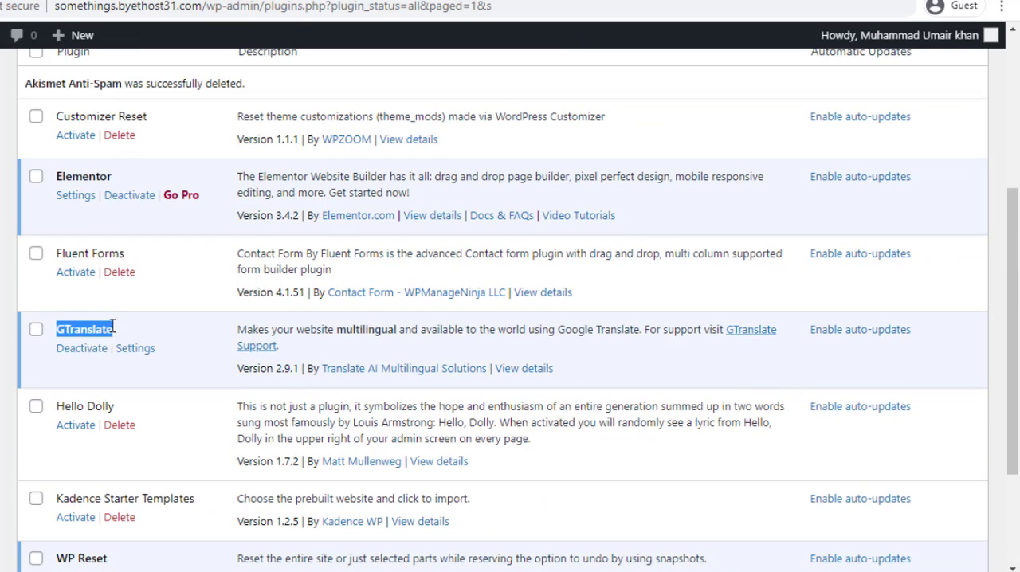
pyautogui.click(121, 327)
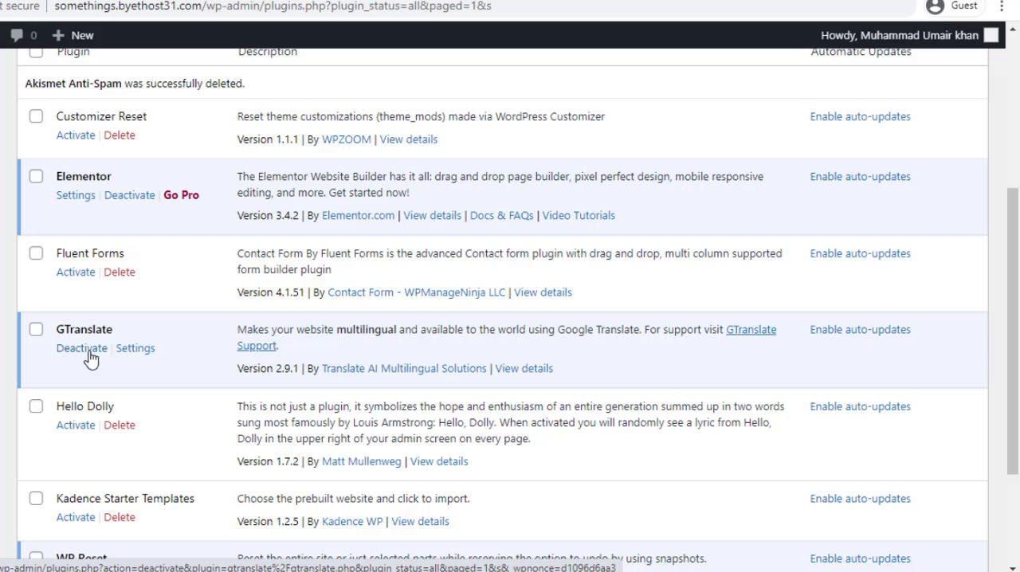
pyautogui.click(139, 352)
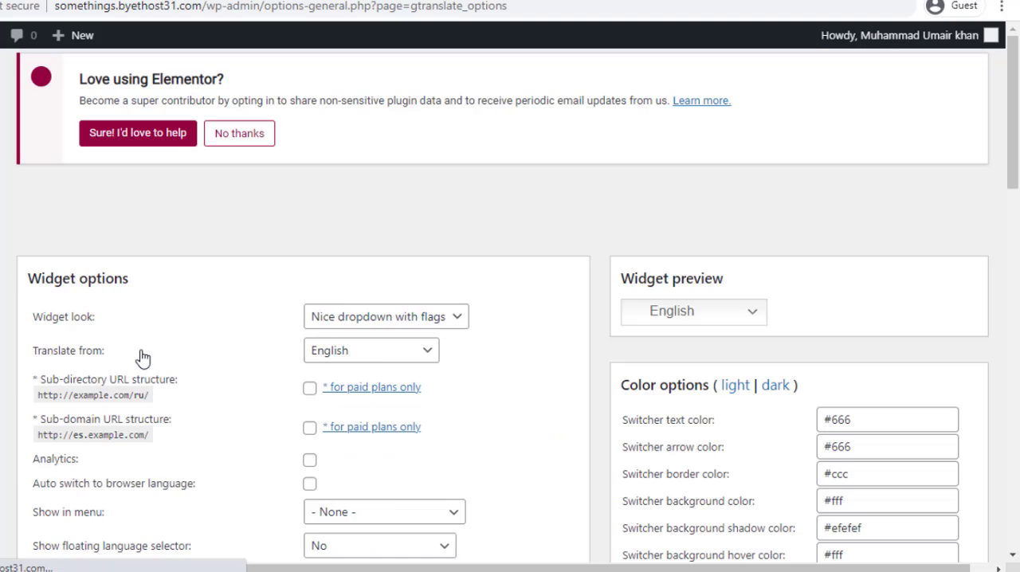
# Choose the "Nice dropdown with flags" widget look and examine its language list in the widget preview
pyautogui.scroll(-3, 234, 328)
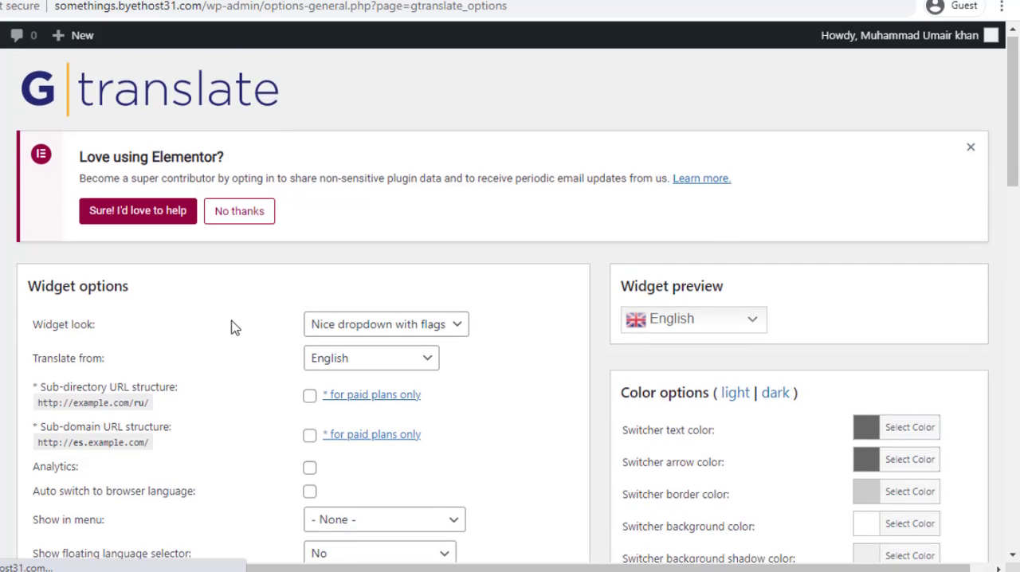
pyautogui.scroll(-1, 1018, 239)
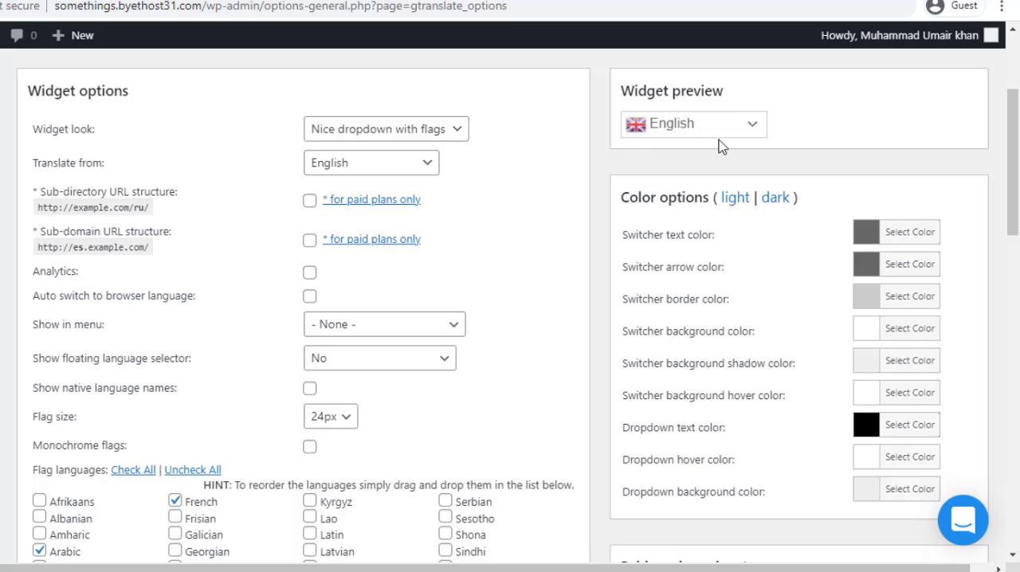
pyautogui.click(371, 134)
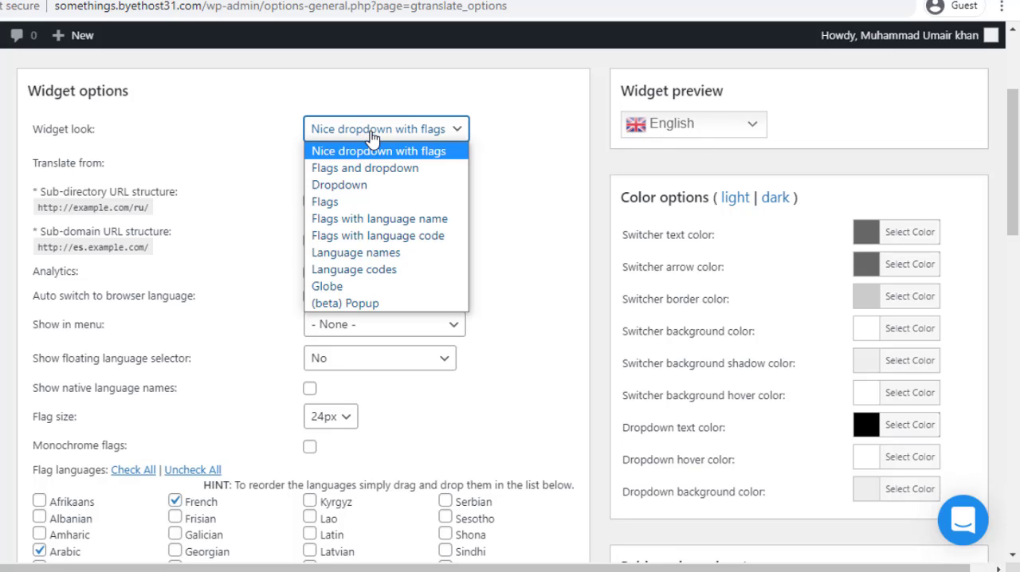
pyautogui.click(408, 152)
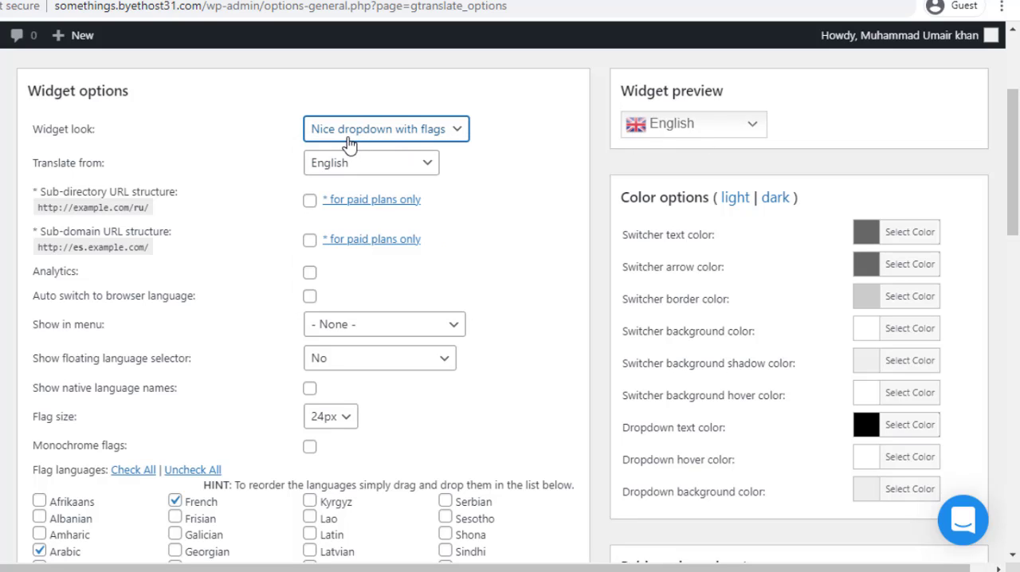
pyautogui.click(754, 126)
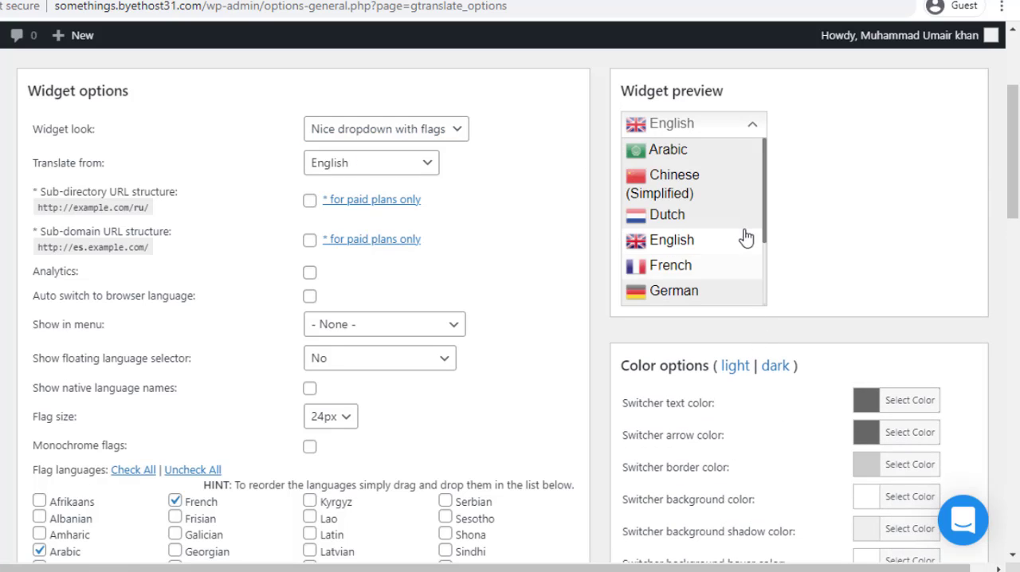
pyautogui.scroll(-2, 746, 238)
pyautogui.scroll(2, 738, 239)
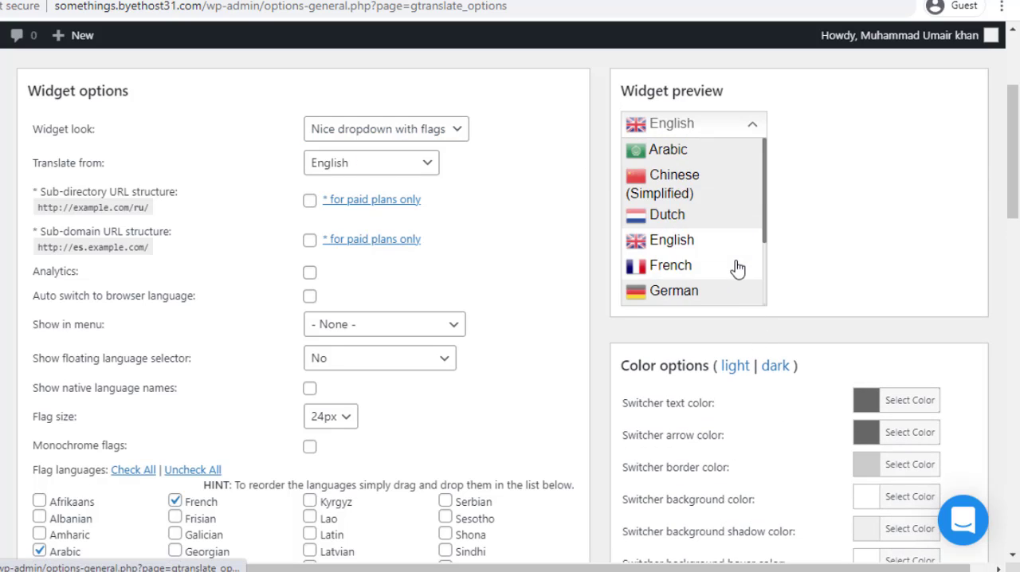
pyautogui.click(744, 130)
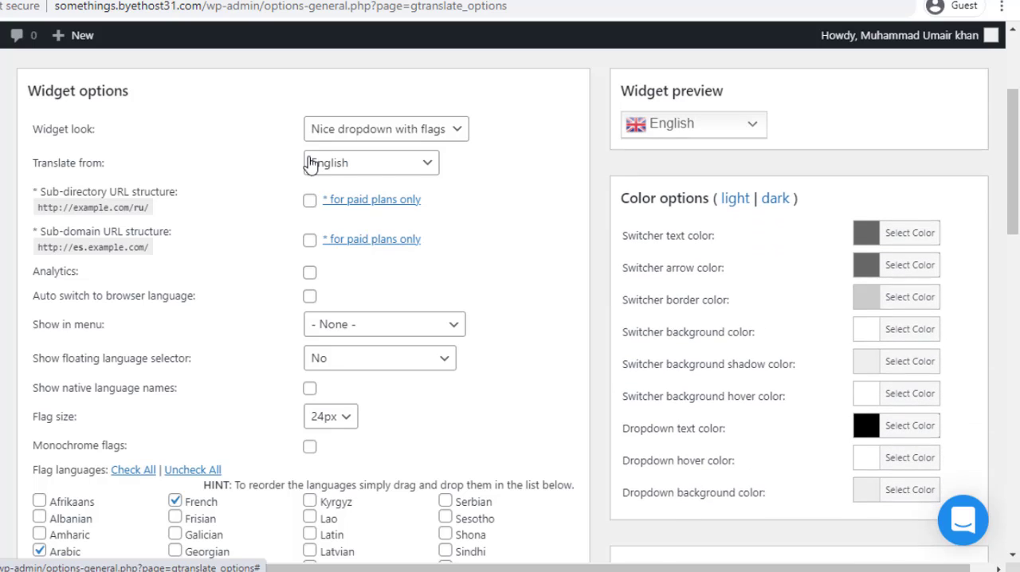
pyautogui.click(719, 136)
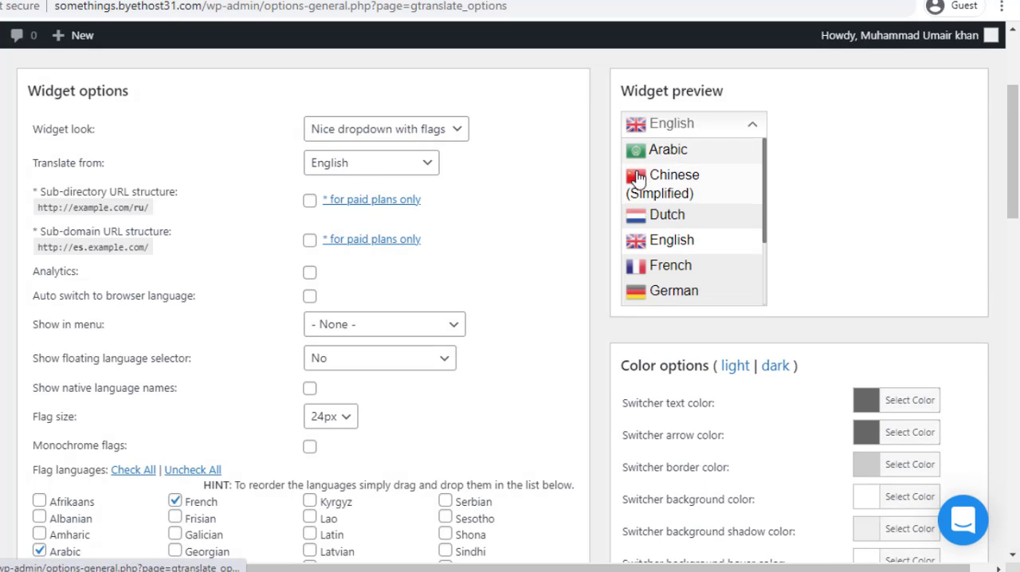
pyautogui.click(713, 134)
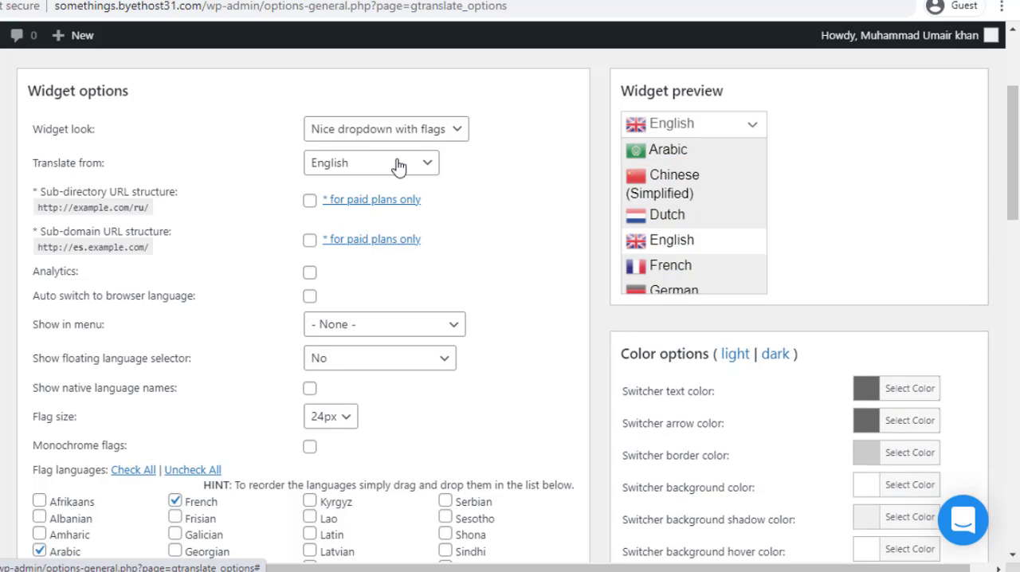
# Set the widget look to "Flags and dropdown" and check the language list in the widget preview
pyautogui.click(408, 134)
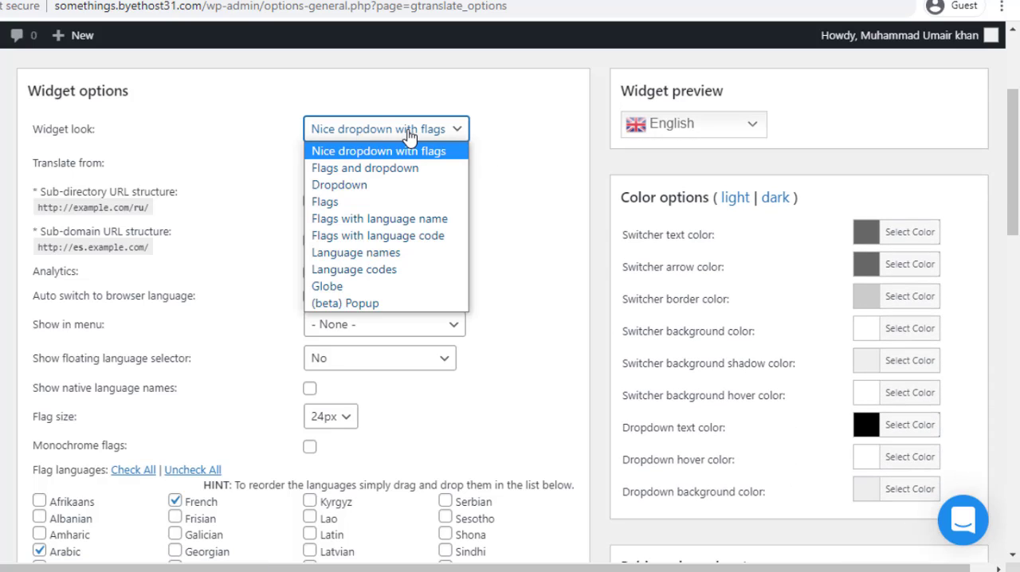
pyautogui.click(416, 169)
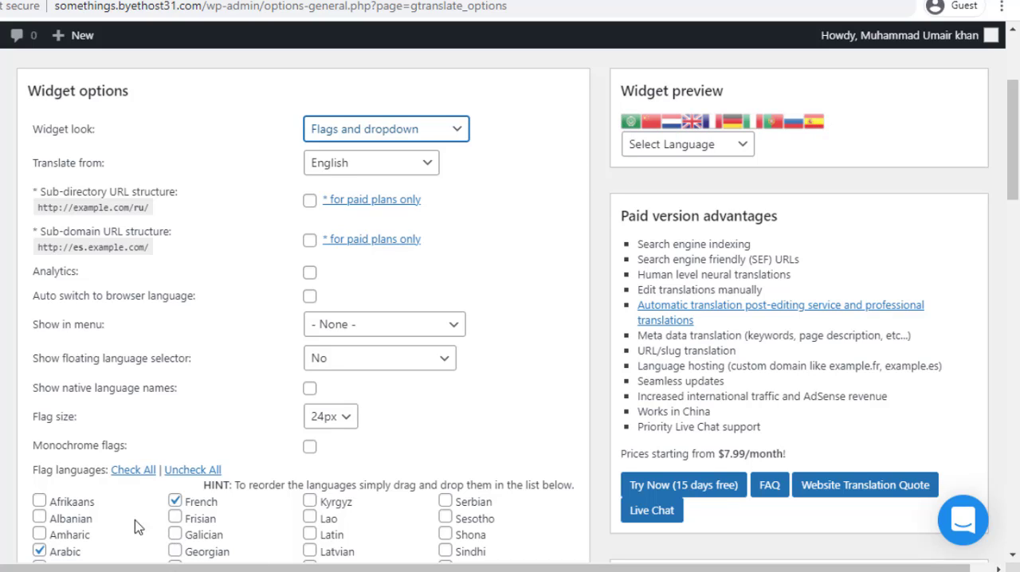
pyautogui.click(709, 149)
pyautogui.click(712, 149)
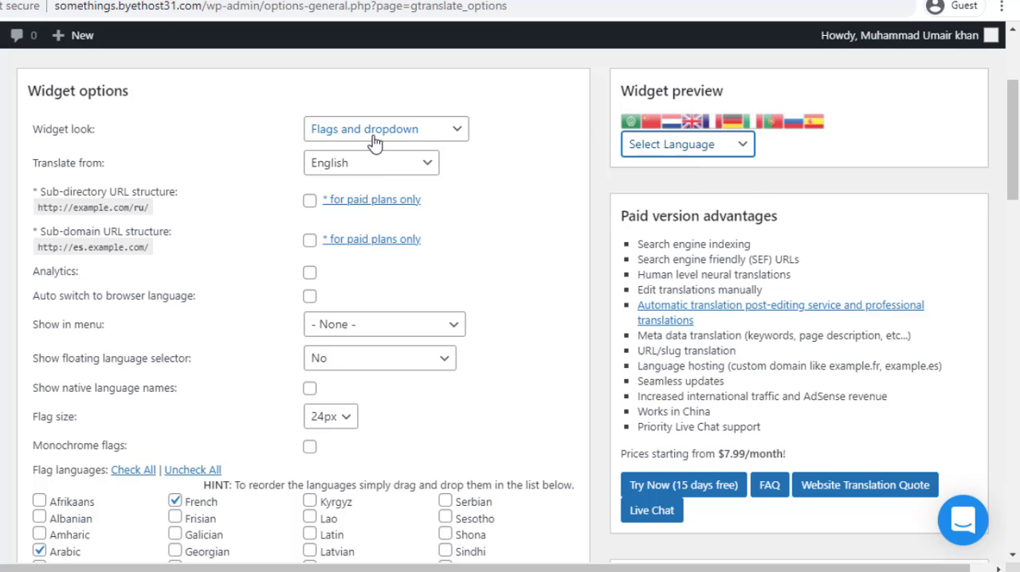
pyautogui.click(676, 146)
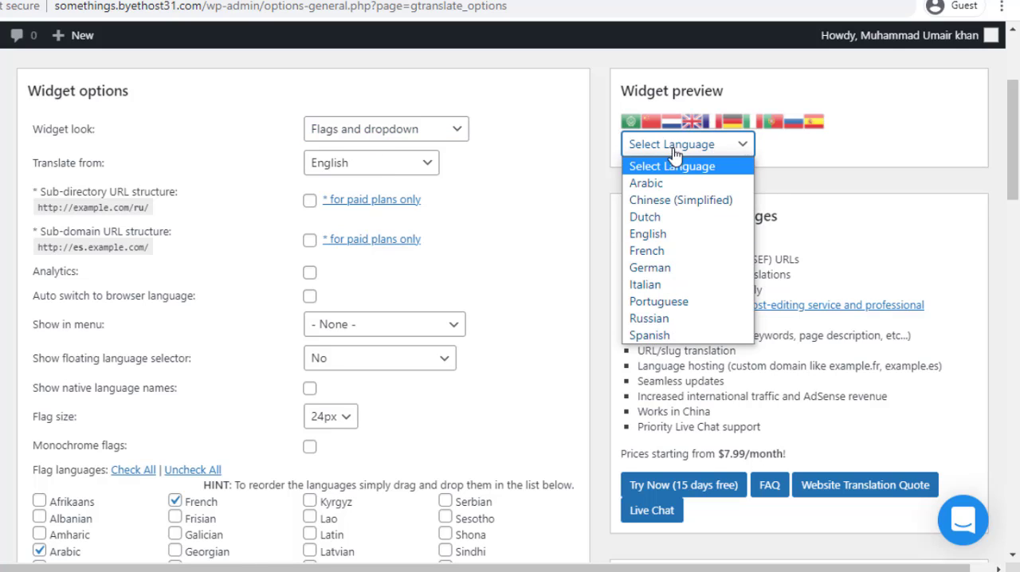
pyautogui.click(676, 146)
# Set the widget look to "Dropdown" and view the available languages in the widget preview
pyautogui.click(370, 140)
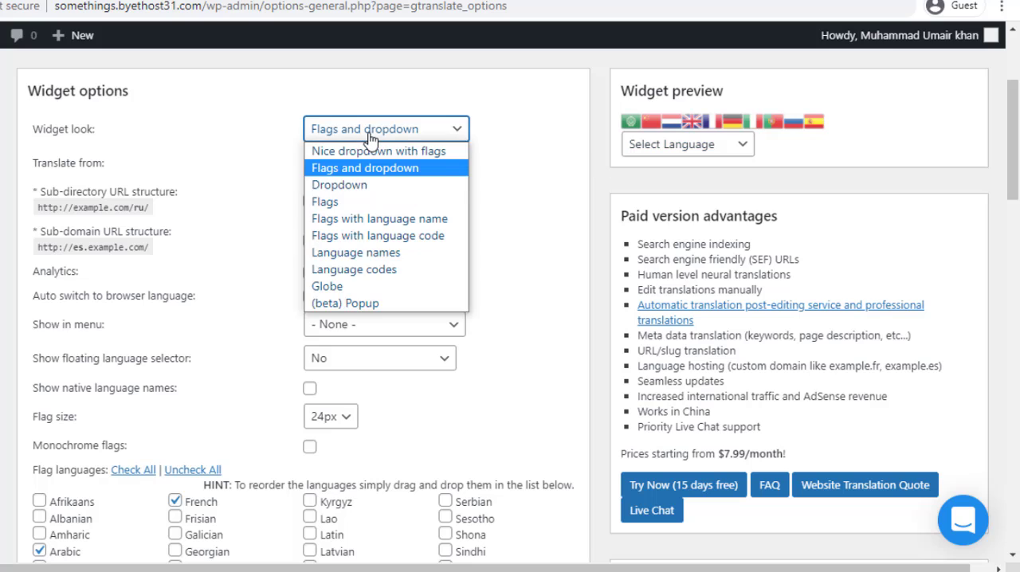
pyautogui.click(365, 187)
pyautogui.click(722, 127)
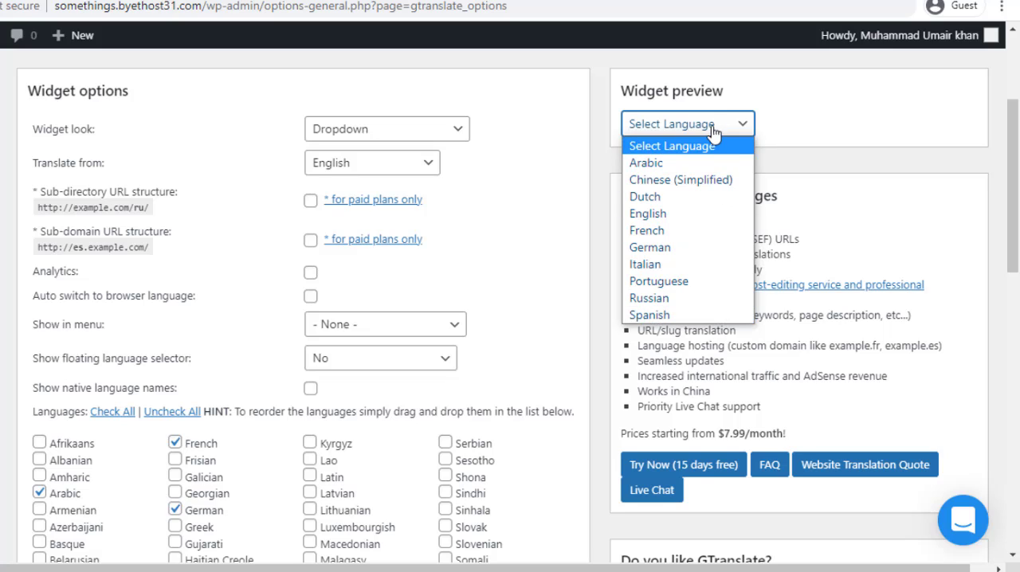
pyautogui.click(713, 133)
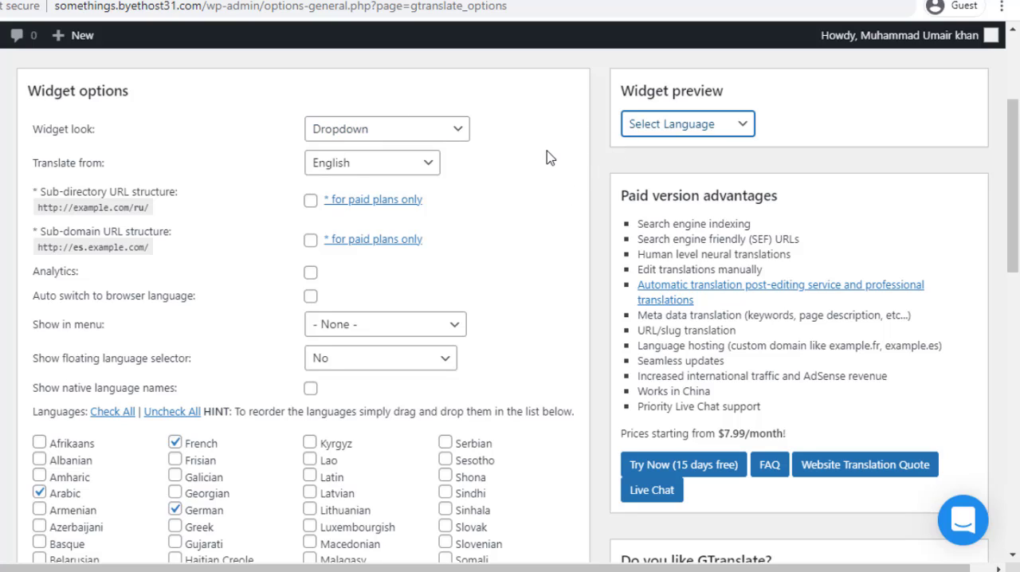
# Try the "Flags" widget look, and set it to "Flags with language name"
pyautogui.click(396, 140)
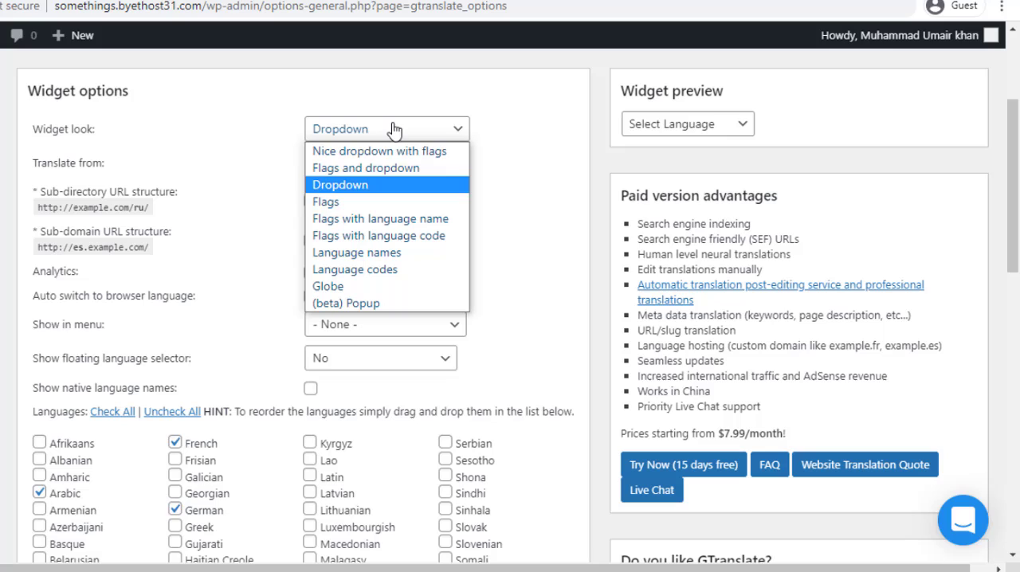
pyautogui.click(371, 205)
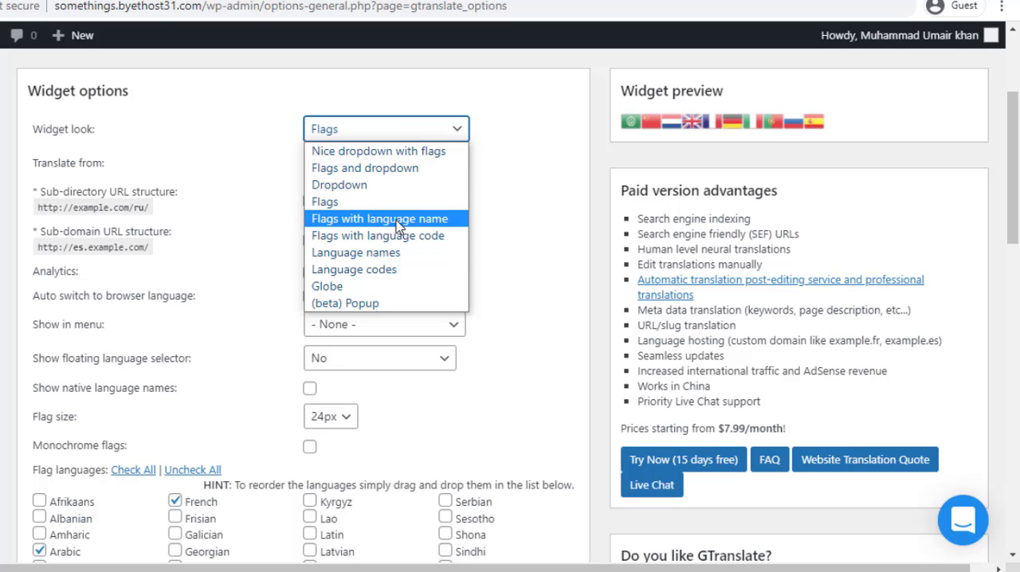
pyautogui.click(398, 223)
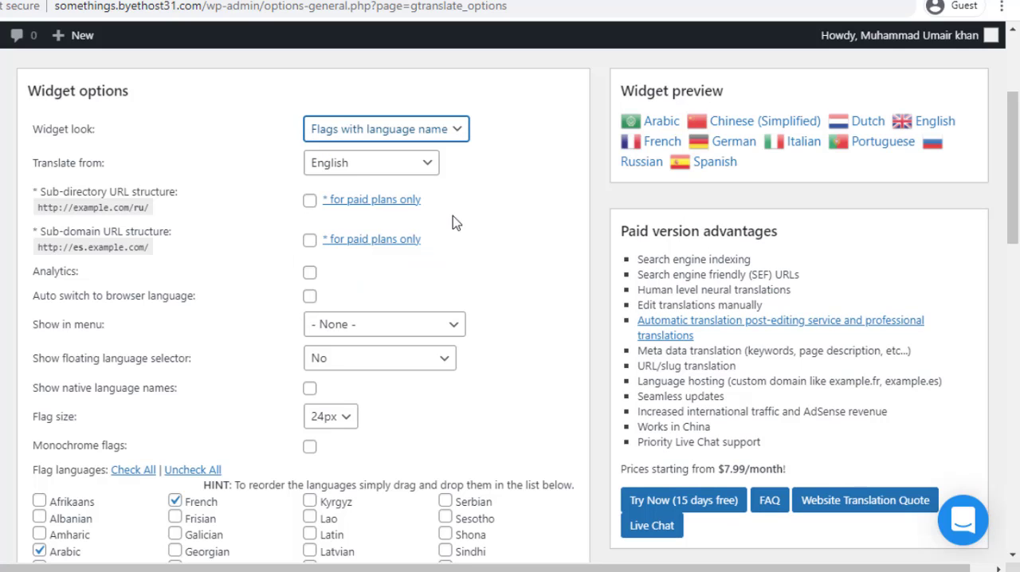
# Try the "Nice dropdown with flags" and "(beta) Popup" widget looks, and view the popup's language list from the widget preview
pyautogui.click(368, 133)
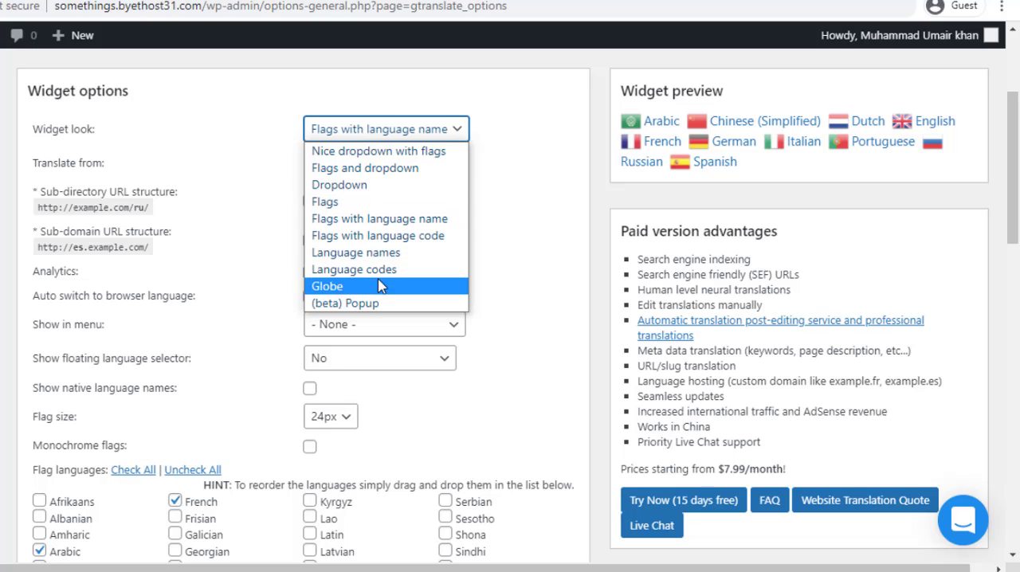
pyautogui.click(416, 153)
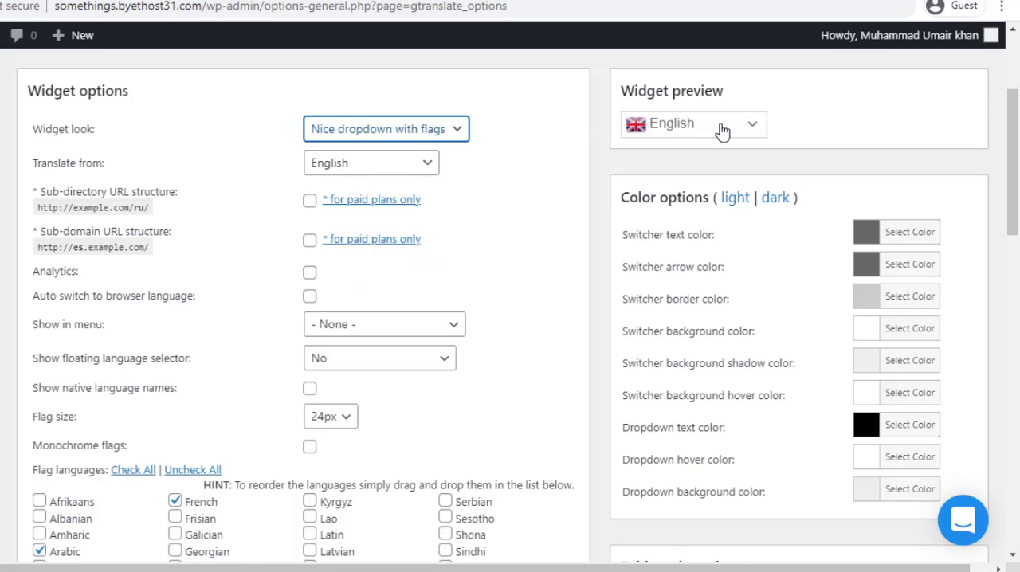
pyautogui.click(346, 131)
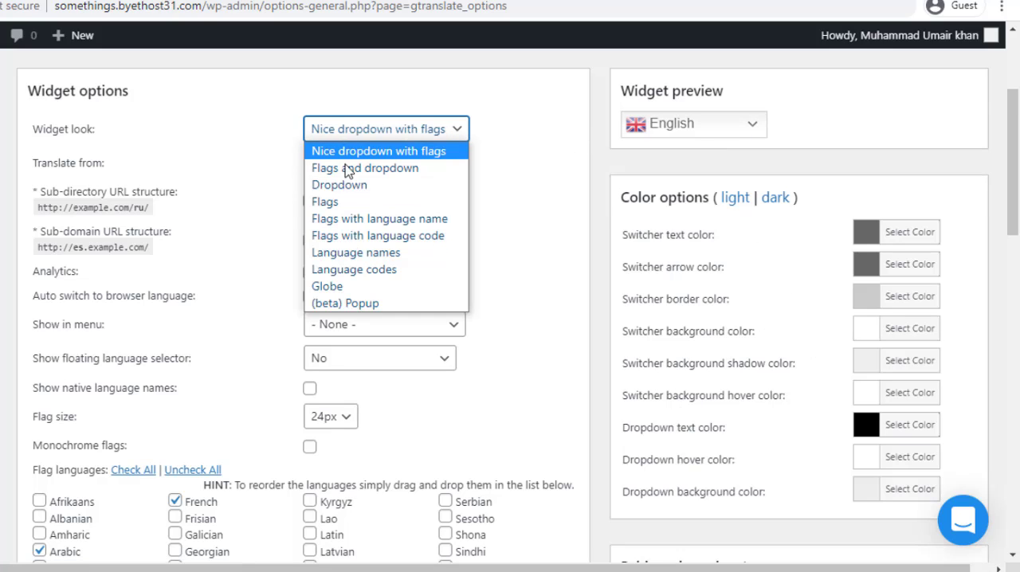
pyautogui.click(381, 304)
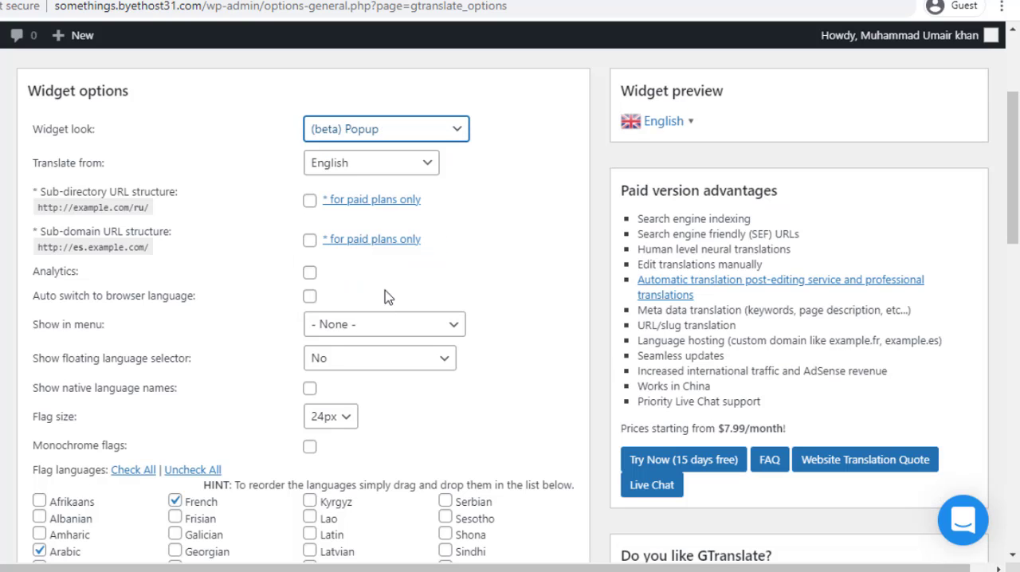
pyautogui.click(696, 128)
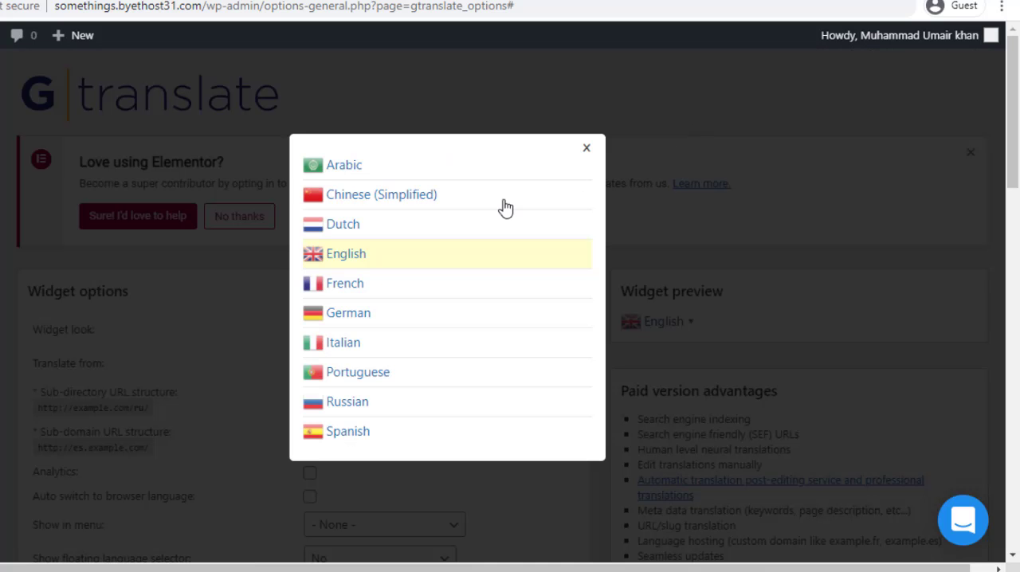
pyautogui.click(587, 150)
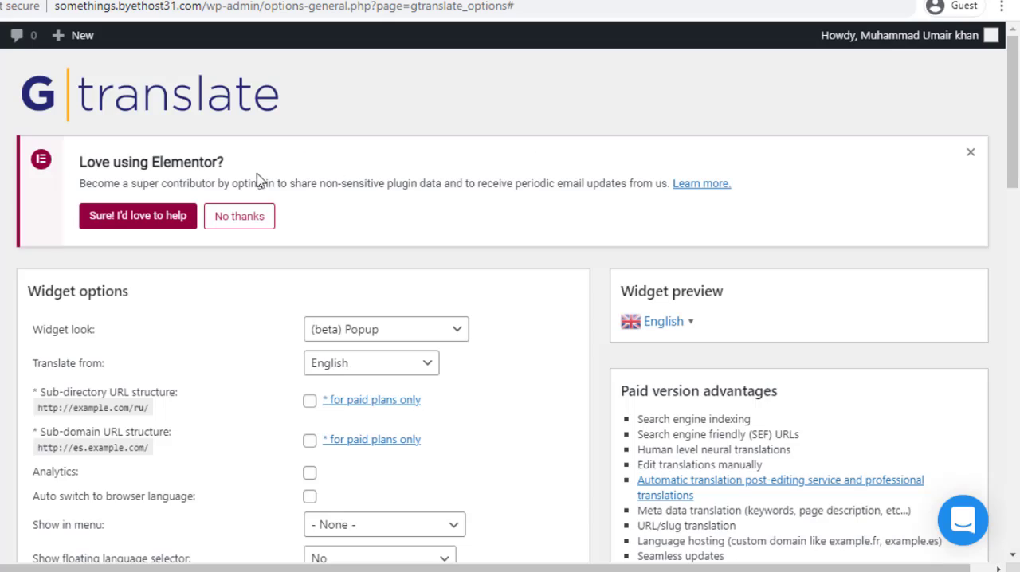
# Set the widget look to "Nice dropdown with flags" and keep English as the language to translate from
pyautogui.scroll(-1, 366, 348)
pyautogui.click(389, 250)
pyautogui.click(414, 268)
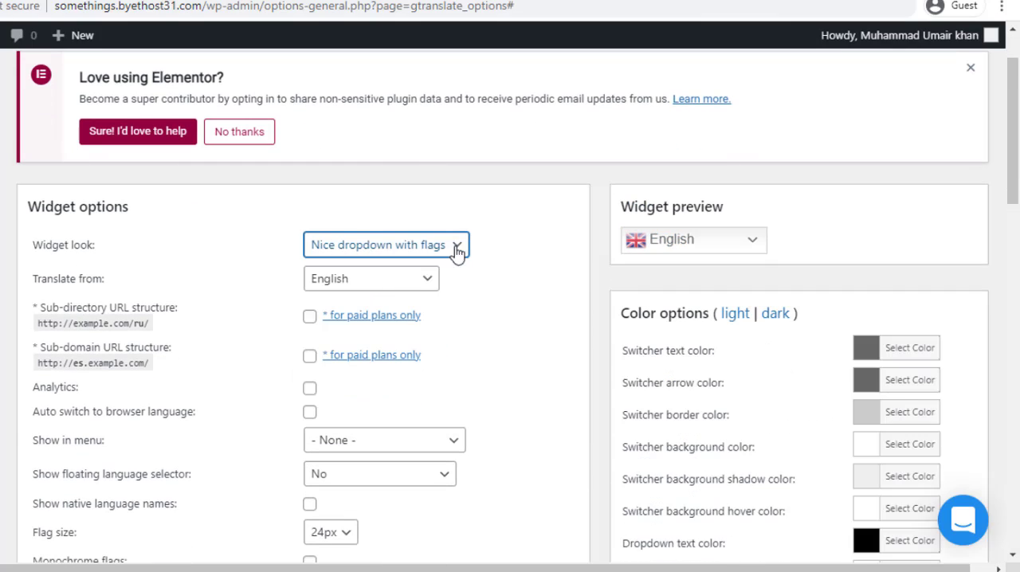
pyautogui.scroll(-1, 303, 213)
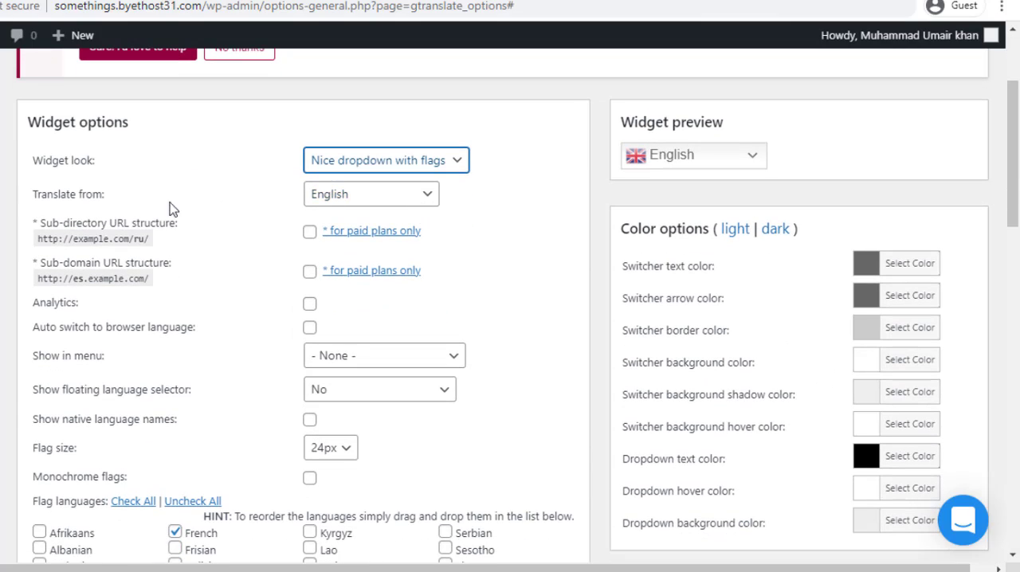
pyautogui.click(362, 199)
pyautogui.click(363, 199)
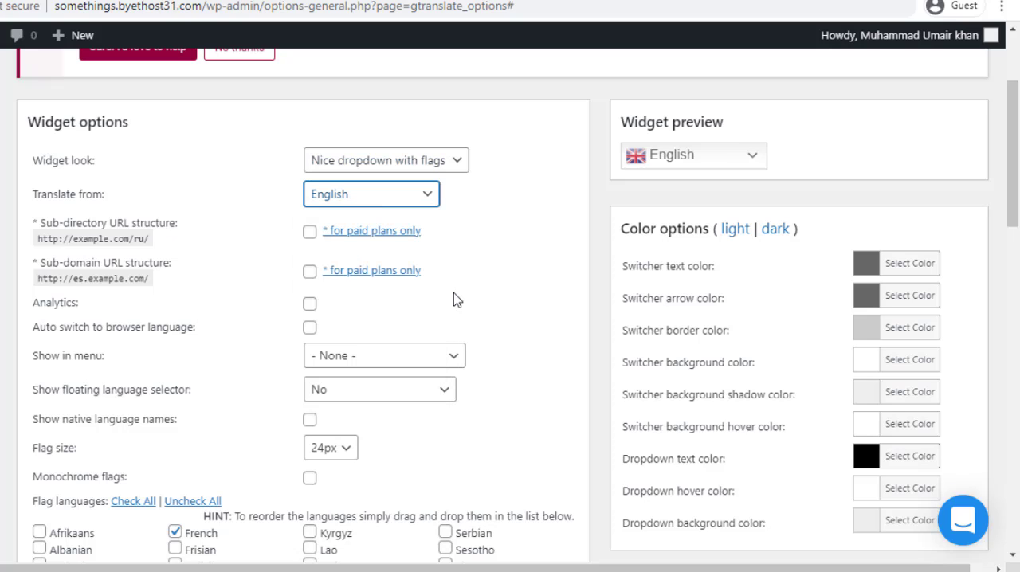
# Enable automatic switching to the browser language in the widget options
pyautogui.scroll(-1, 455, 299)
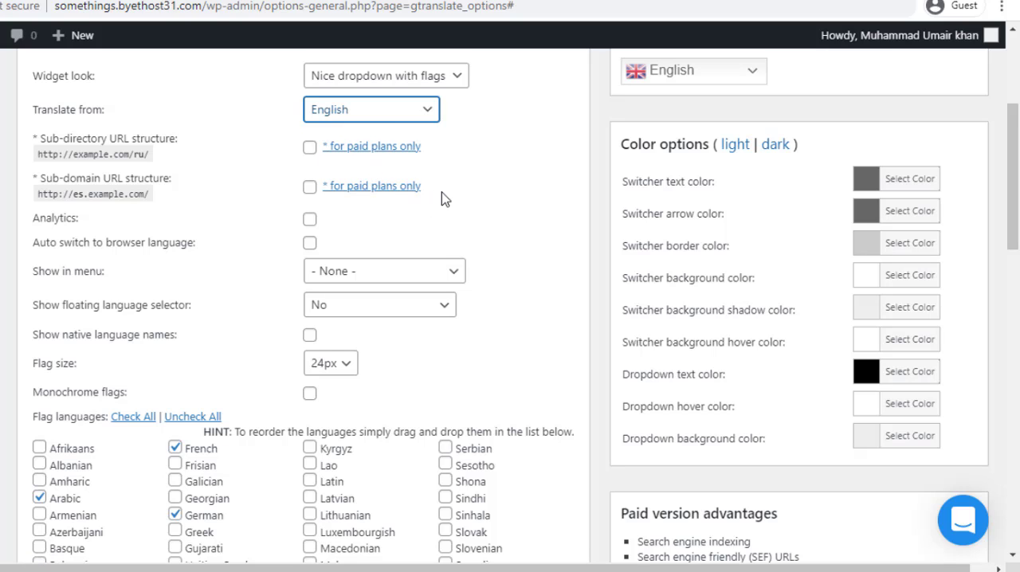
pyautogui.scroll(-2, 1017, 189)
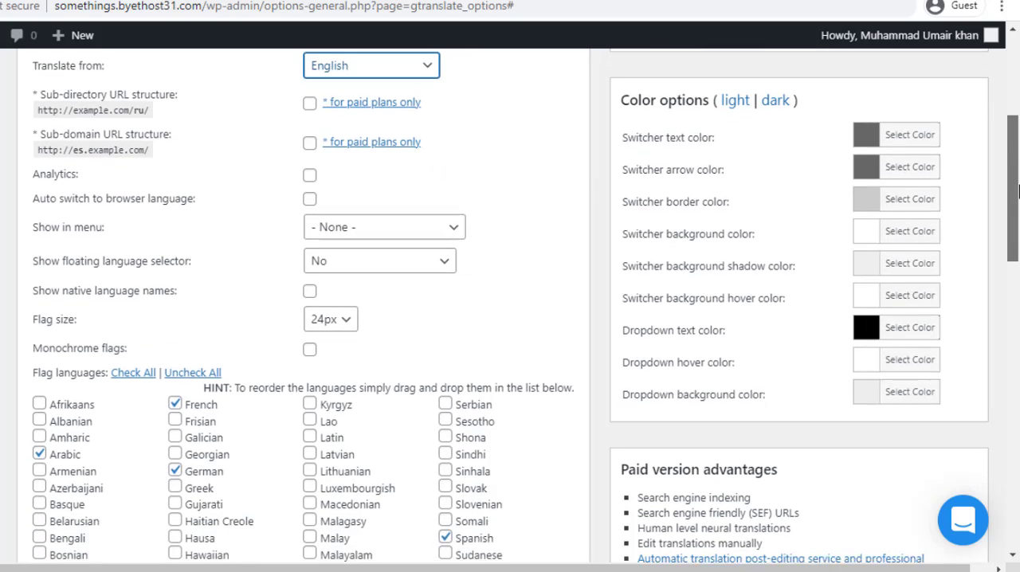
pyautogui.moveTo(1017, 190); pyautogui.dragTo(1017, 216)
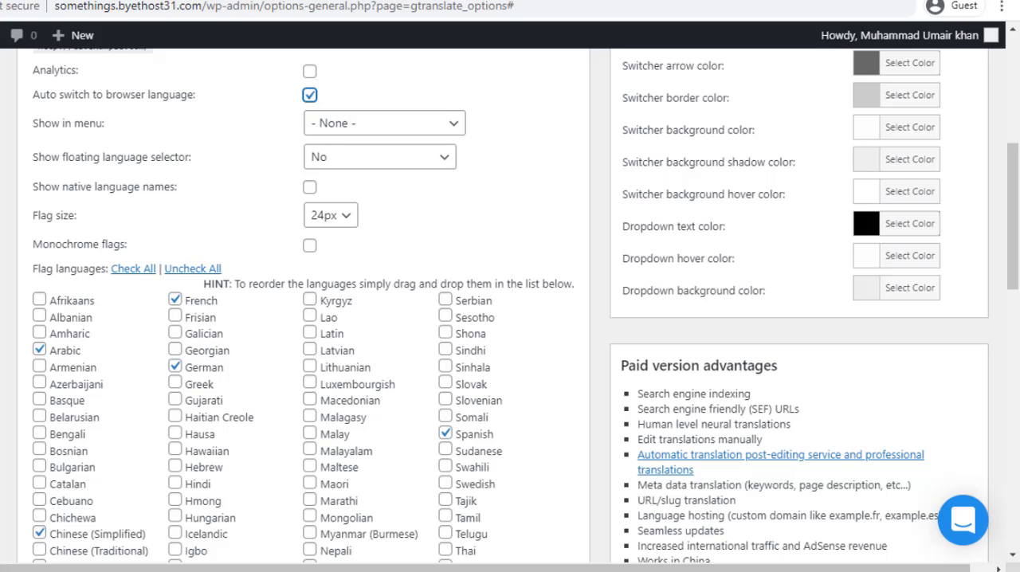
pyautogui.scroll(3, 255, 195)
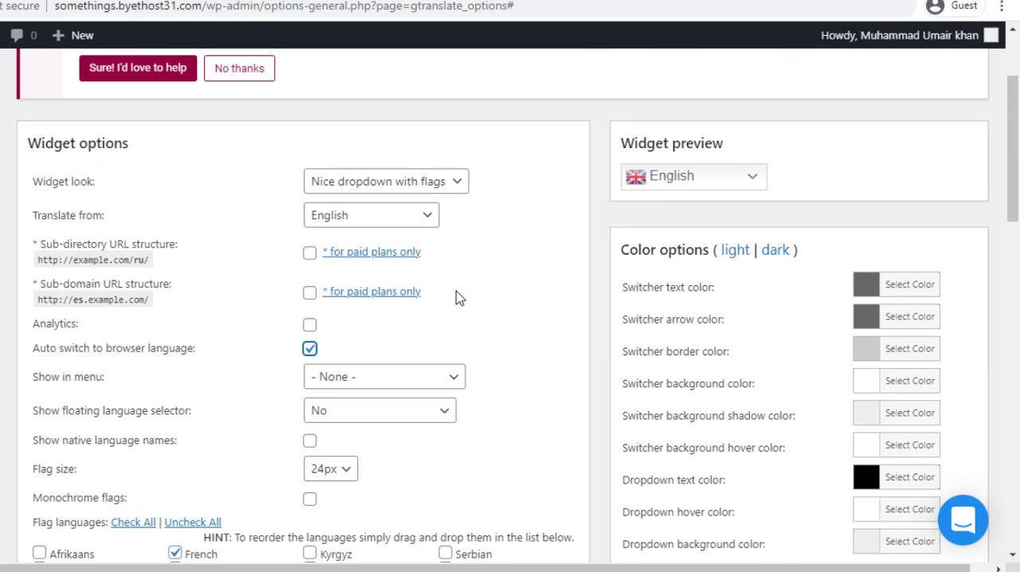
# Set the language switcher to show in the Primary Menu and save the plugin settings
pyautogui.scroll(-2, 456, 298)
pyautogui.scroll(-1, 459, 301)
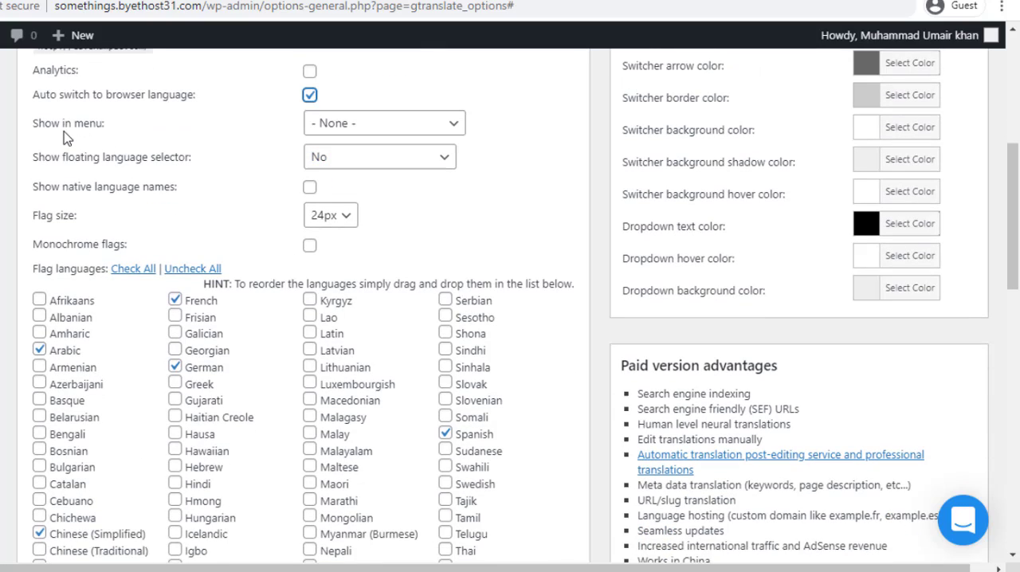
pyautogui.click(376, 129)
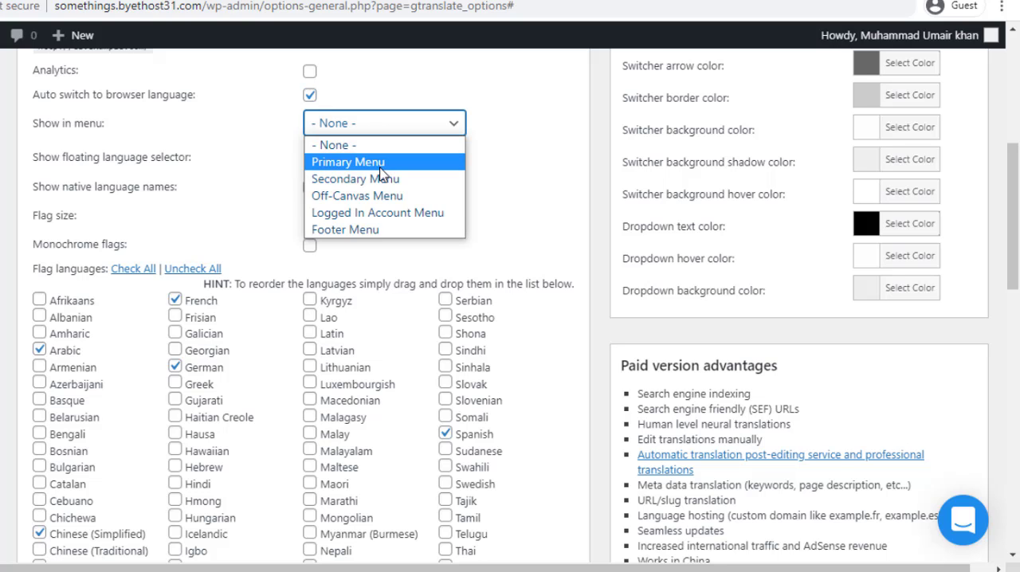
pyautogui.click(381, 166)
pyautogui.scroll(3, 478, 231)
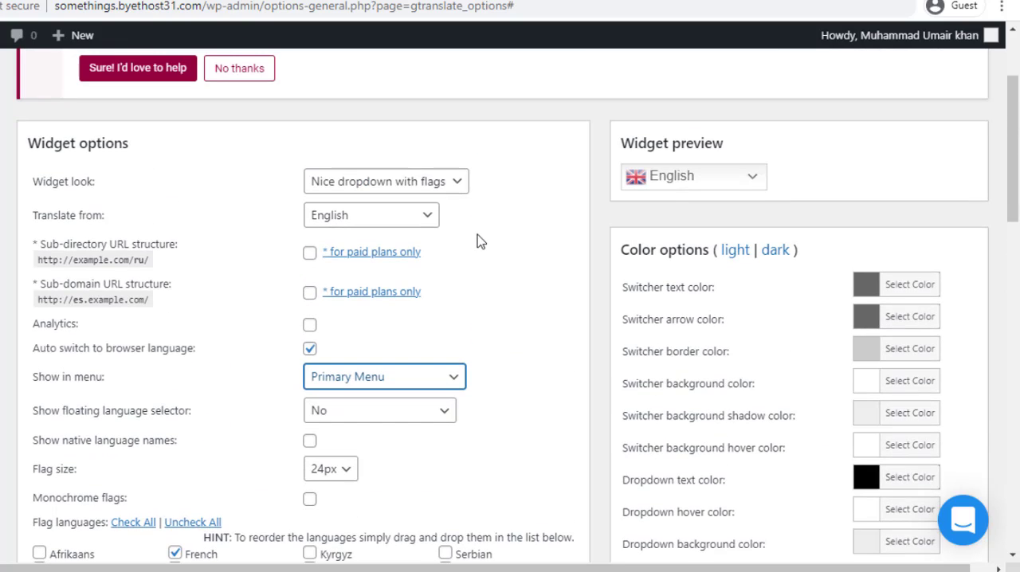
pyautogui.scroll(-15, 590, 277)
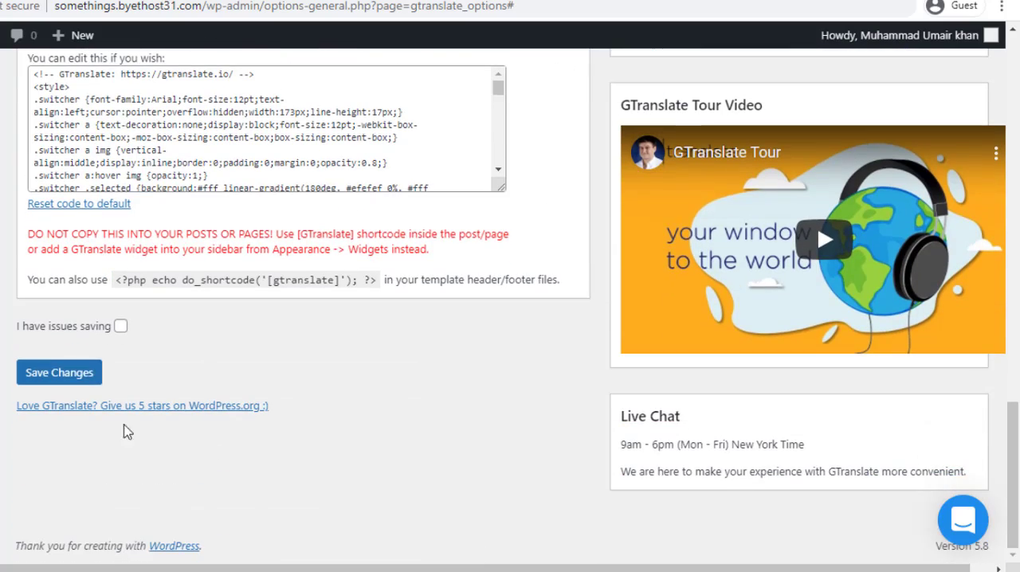
pyautogui.click(77, 373)
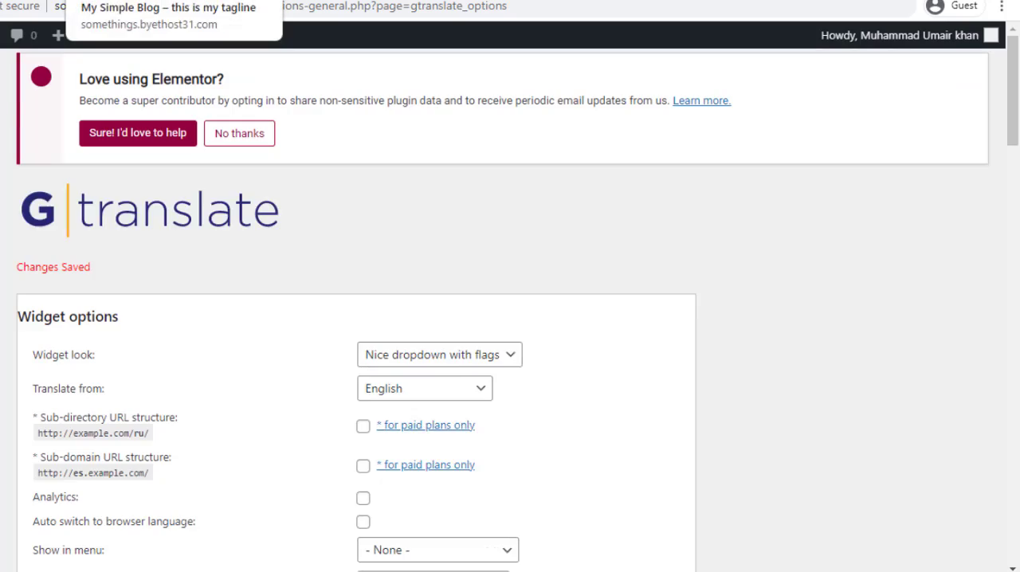
# Switch to the blog's front page, reload it, and look over the page with the saved switcher settings
pyautogui.click(136, 0)
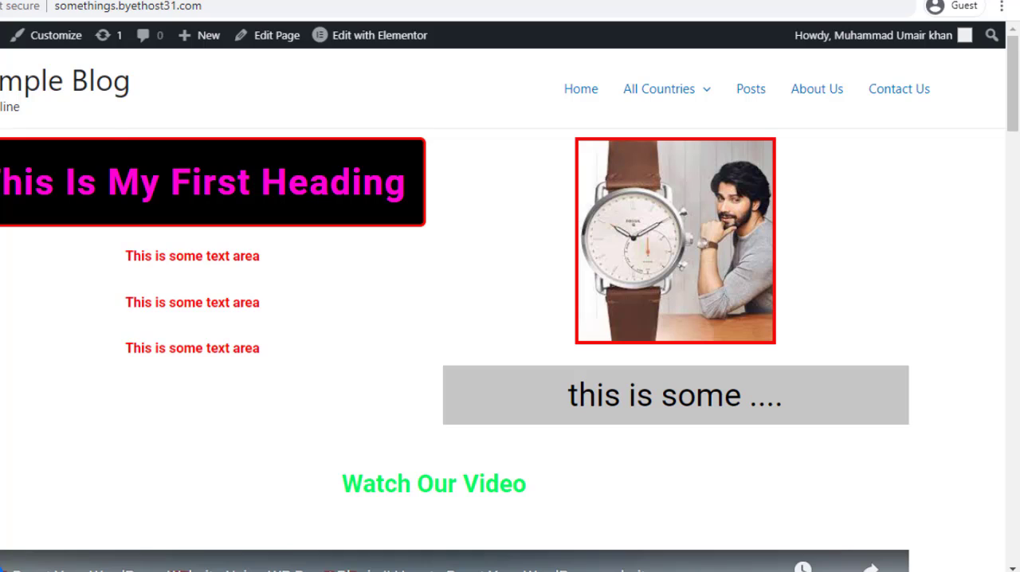
pyautogui.rightClick(0, 128)
pyautogui.click(0, 177)
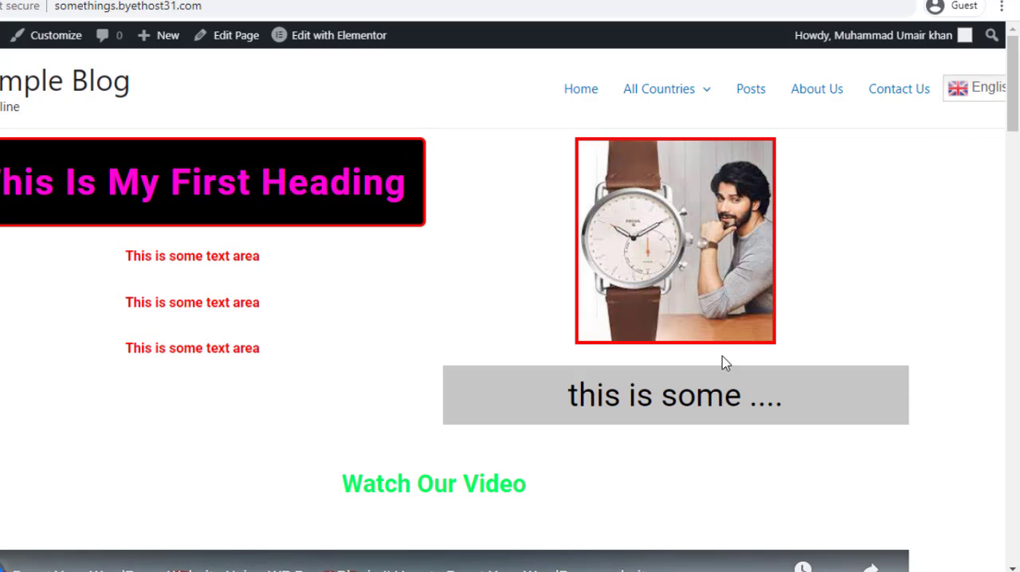
pyautogui.scroll(-3, 546, 388)
pyautogui.scroll(3, 694, 276)
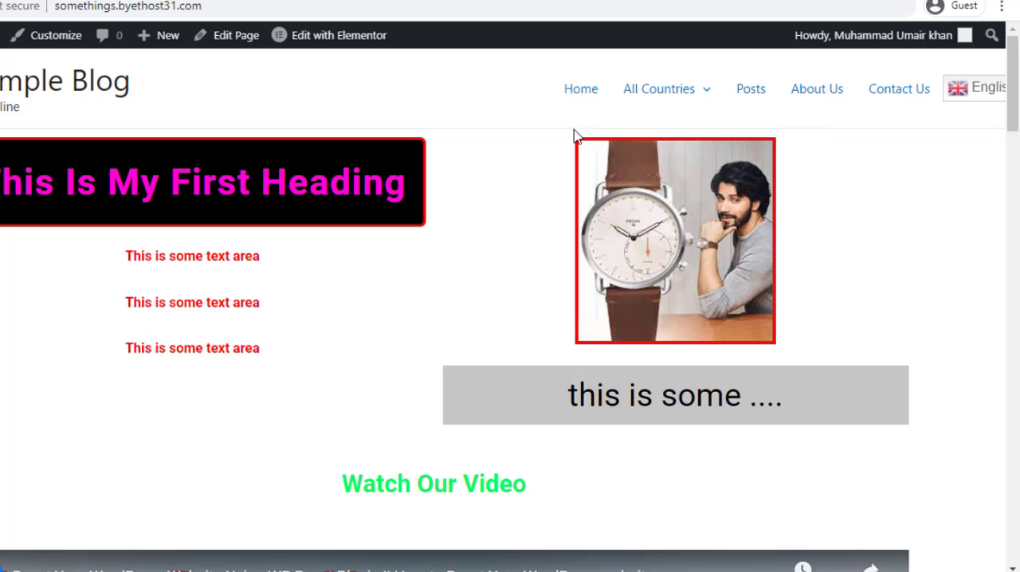
# Expand the language switcher in the blog's header menu, view its languages, and collapse it
pyautogui.click(985, 96)
pyautogui.scroll(-2, 970, 122)
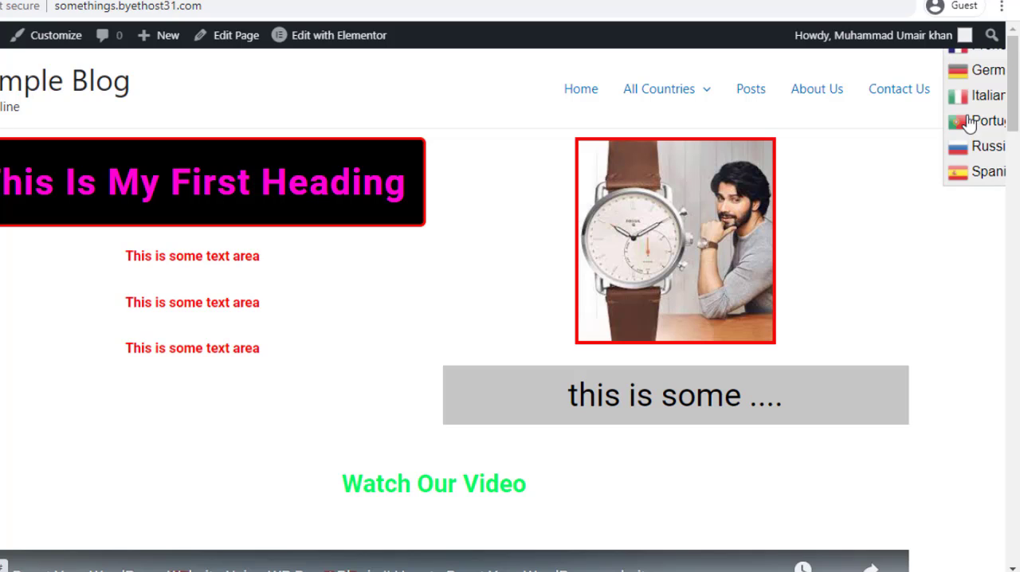
pyautogui.scroll(1, 963, 162)
pyautogui.click(865, 126)
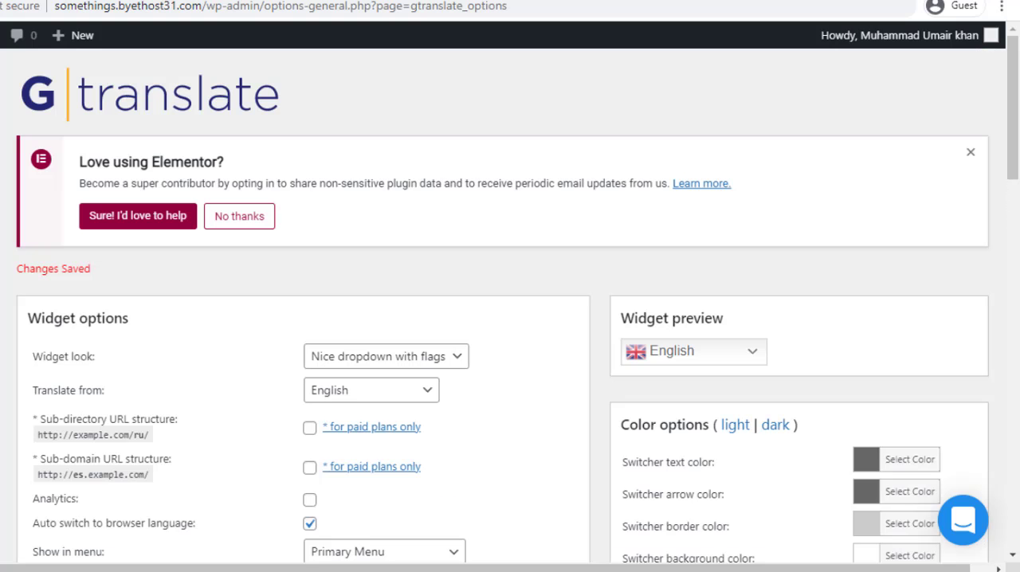
# Examine the available "Show in menu" locations in the GTranslate options without changing the selection
pyautogui.scroll(-5, 337, 266)
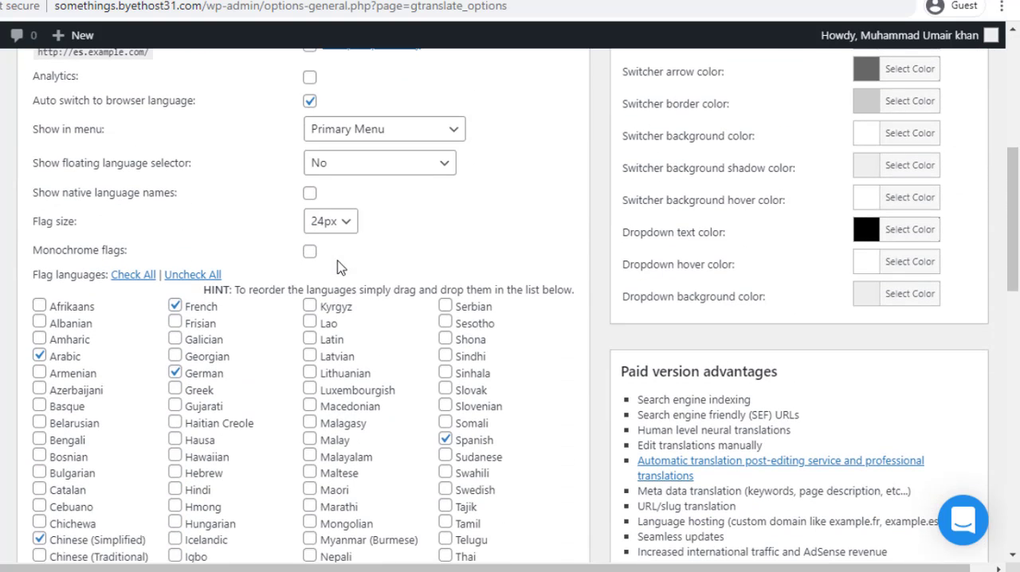
pyautogui.click(380, 139)
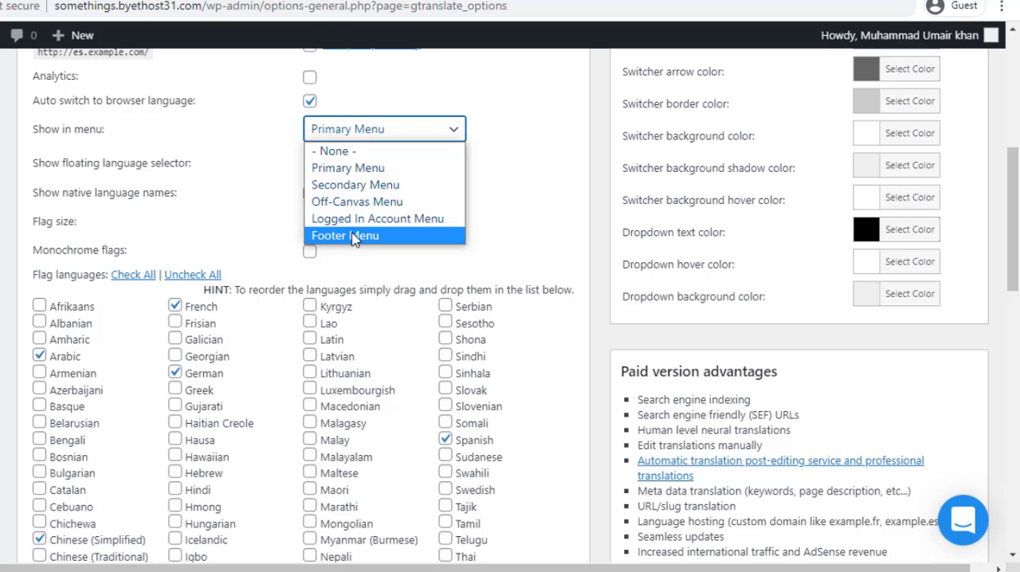
pyautogui.click(246, 152)
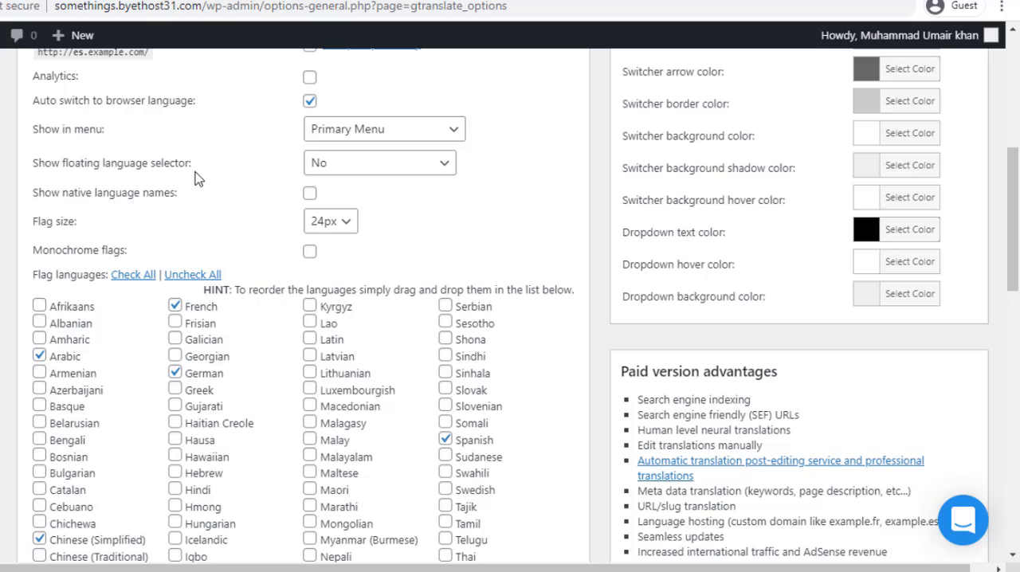
# Set the floating language selector to "Top left (no-scroll)" and save the plugin settings
pyautogui.click(391, 174)
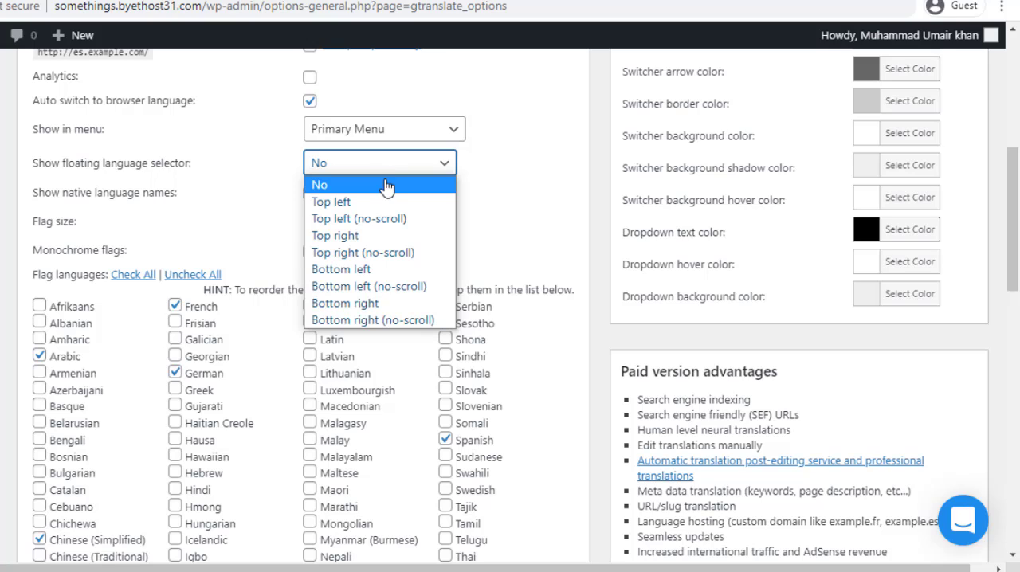
pyautogui.click(397, 227)
pyautogui.scroll(-15, 369, 205)
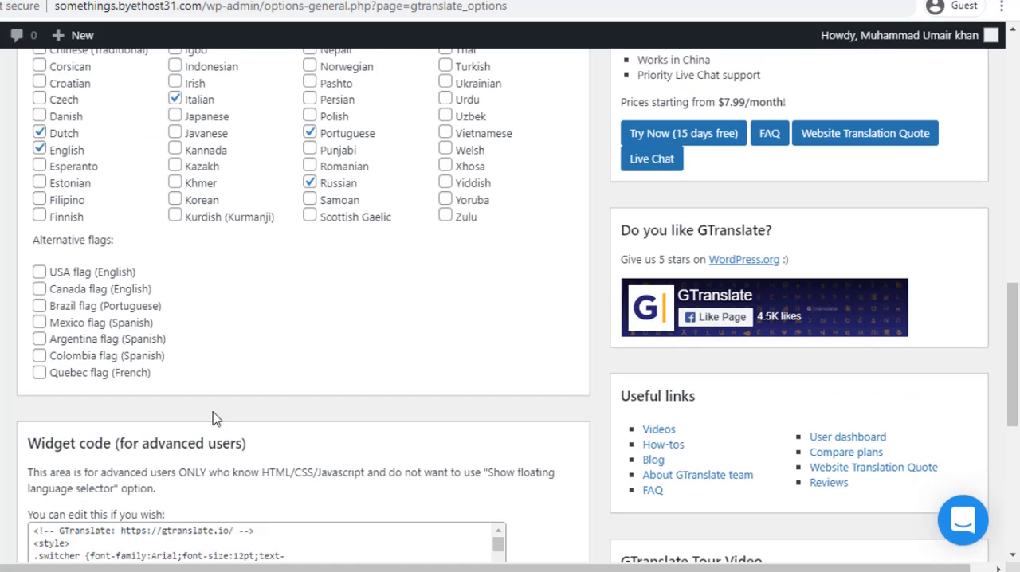
pyautogui.click(64, 381)
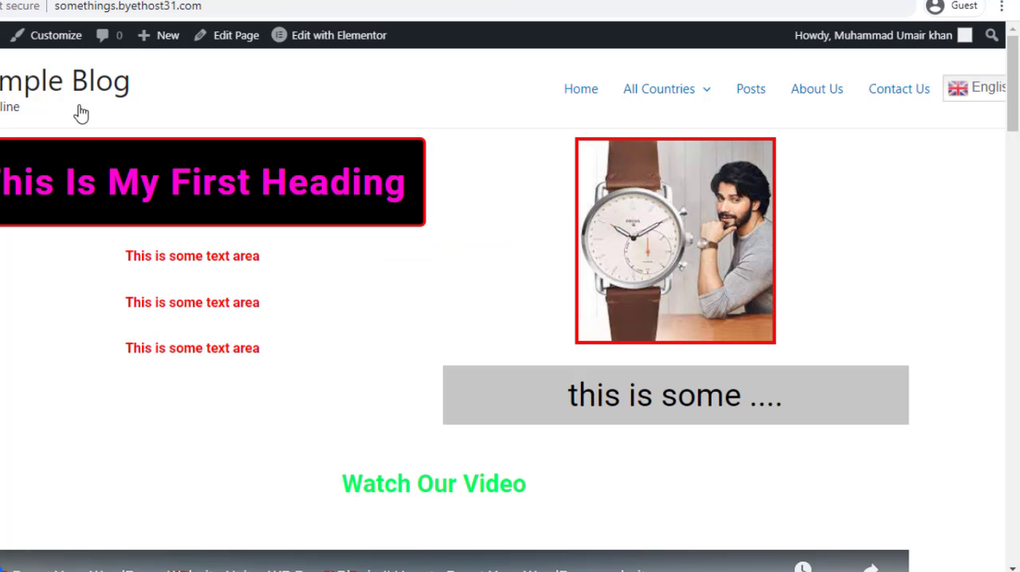
# Reload the blog's front page and examine the language list of the floating selector over the site title
pyautogui.rightClick(4, 148)
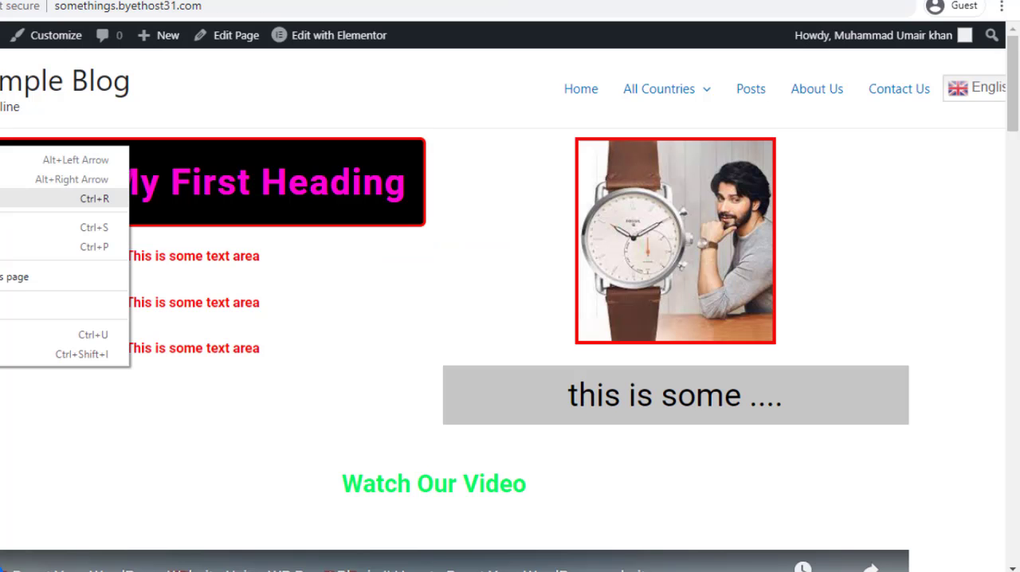
pyautogui.click(48, 197)
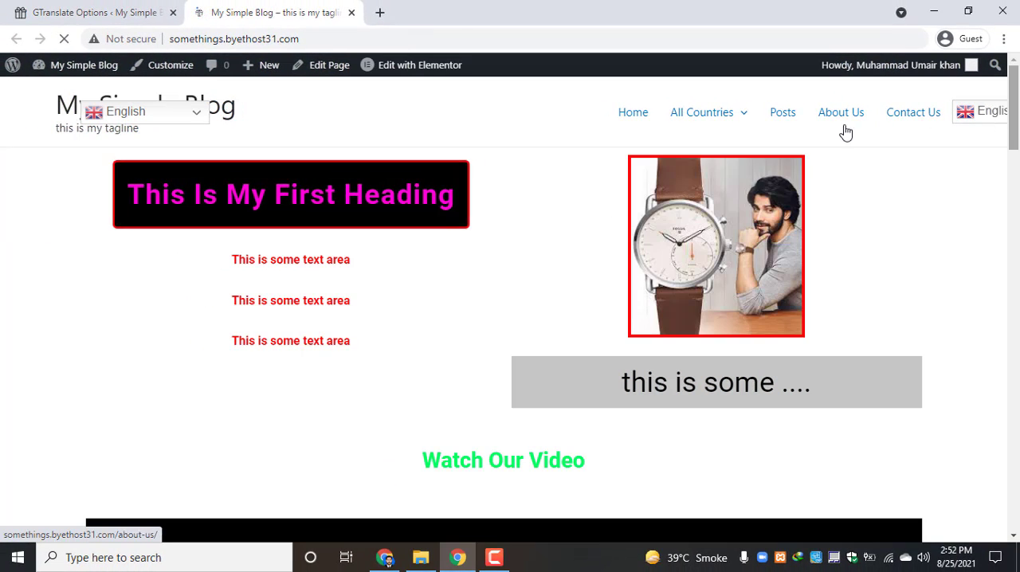
pyautogui.click(166, 116)
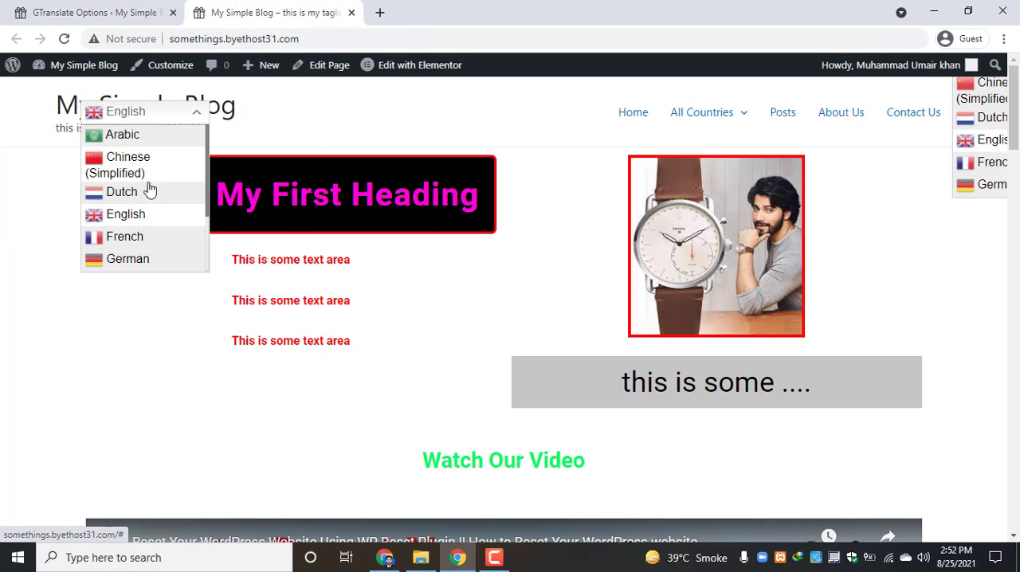
pyautogui.click(175, 113)
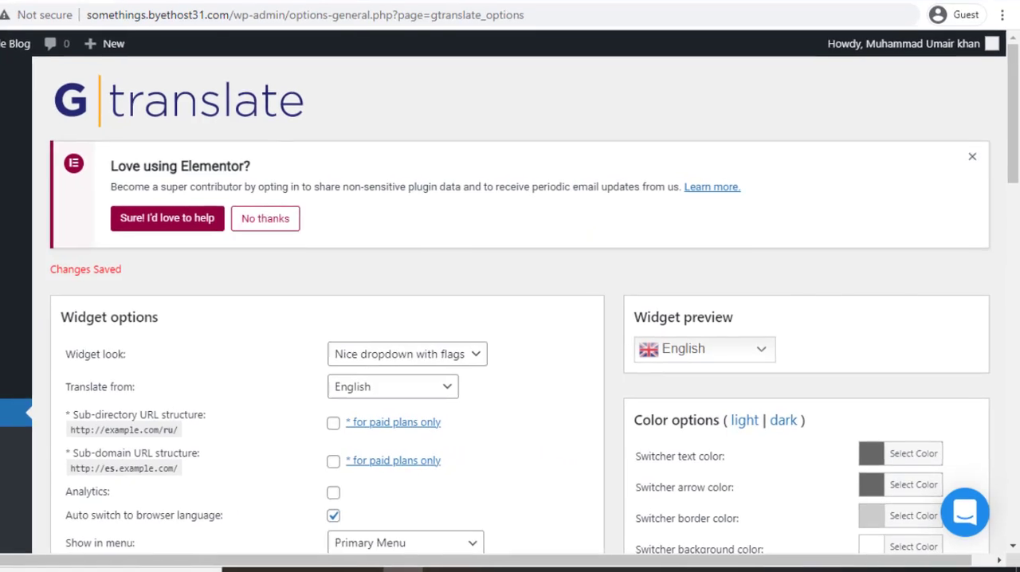
# Turn off the floating language selector in the GTranslate widget options by setting it to "No", keeping "Primary Menu" as the menu location
pyautogui.scroll(-4, 228, 289)
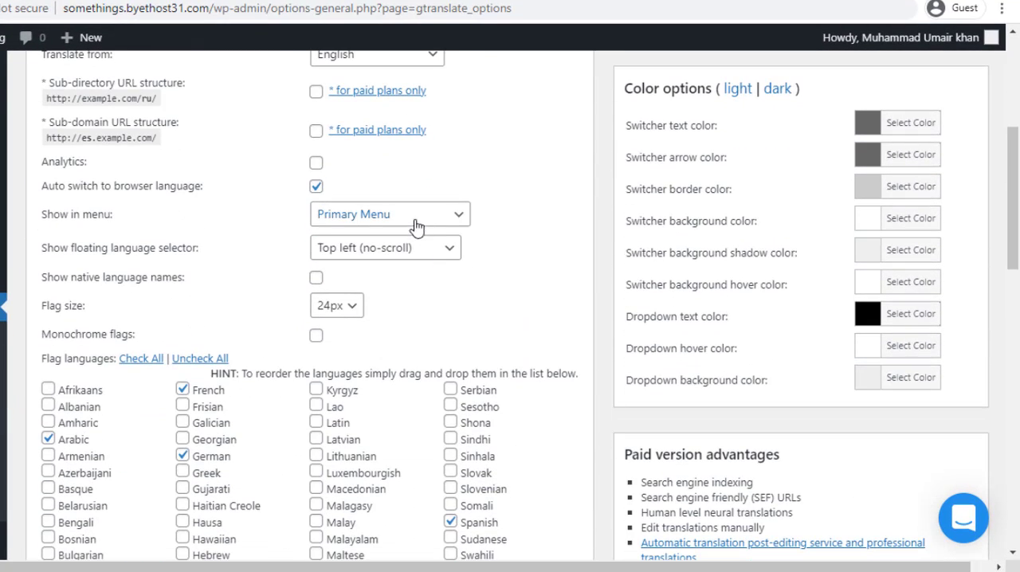
pyautogui.click(416, 228)
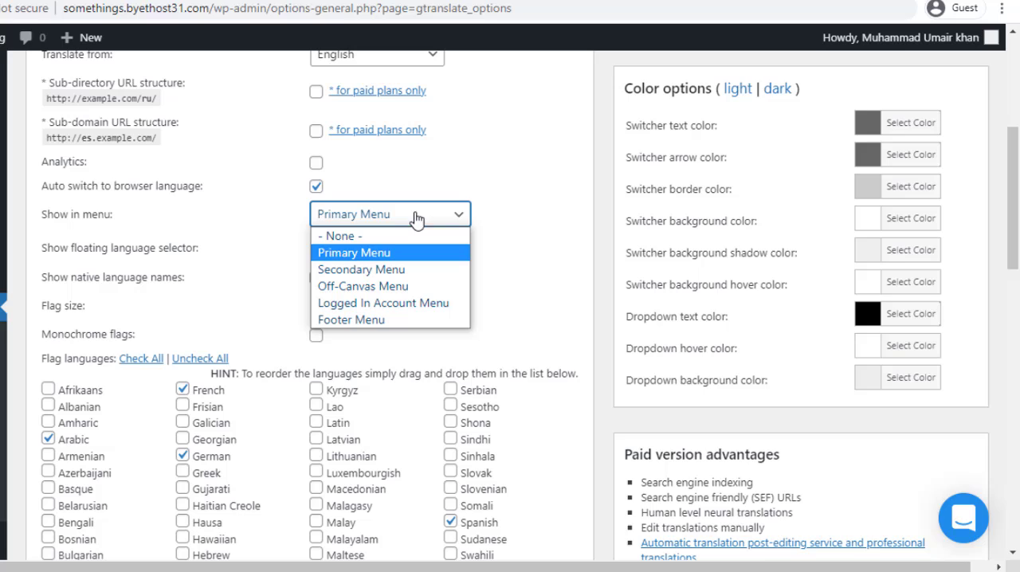
pyautogui.click(204, 232)
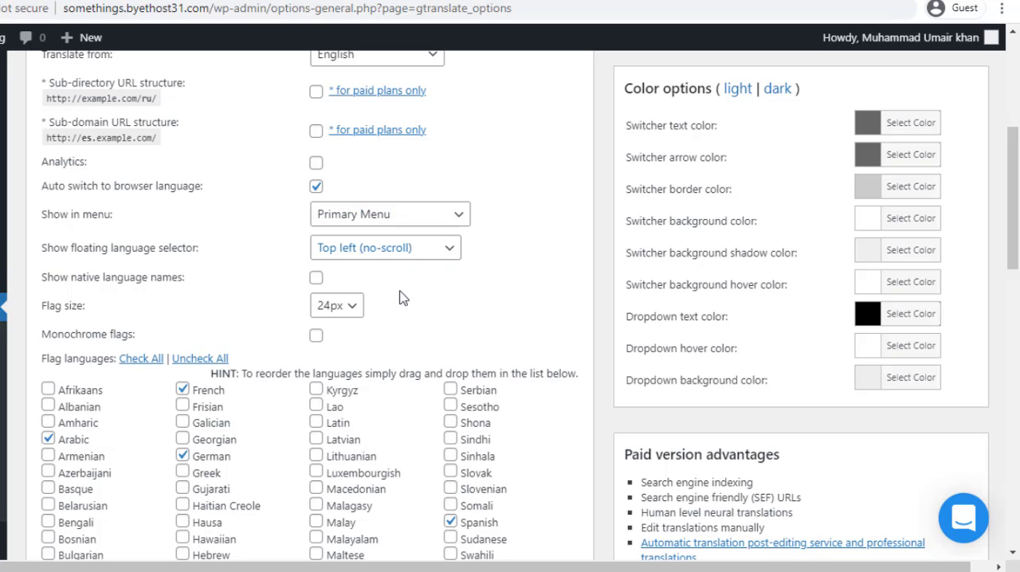
pyautogui.click(390, 250)
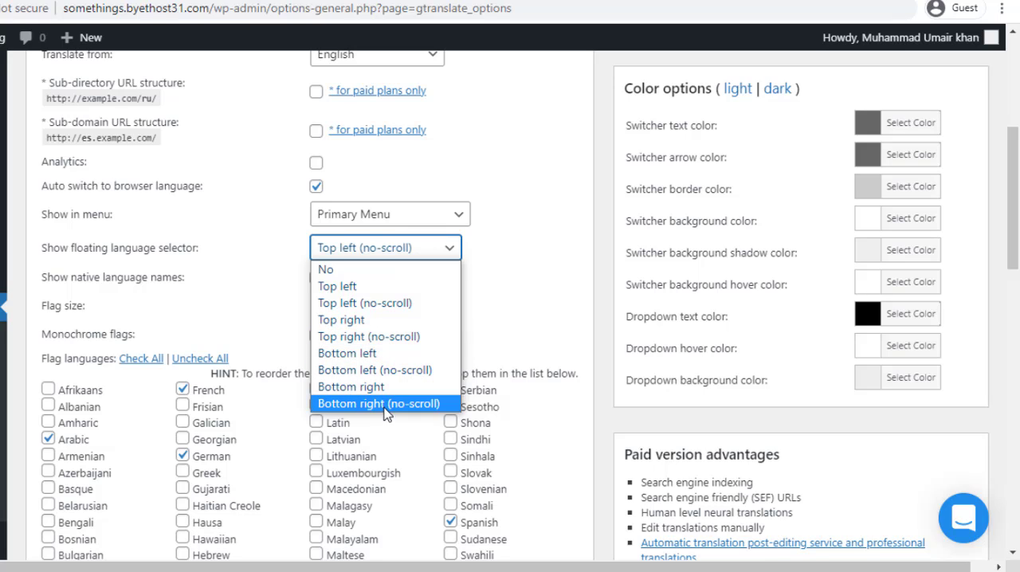
pyautogui.click(353, 269)
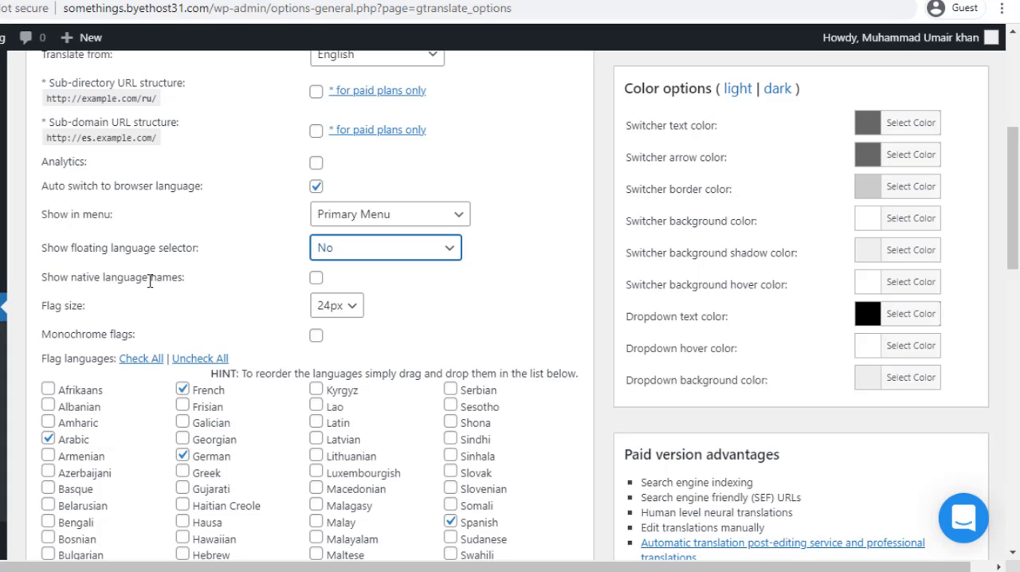
# Enable "Show native language names" and view the available flag sizes without changing the selection
pyautogui.scroll(-1, 317, 287)
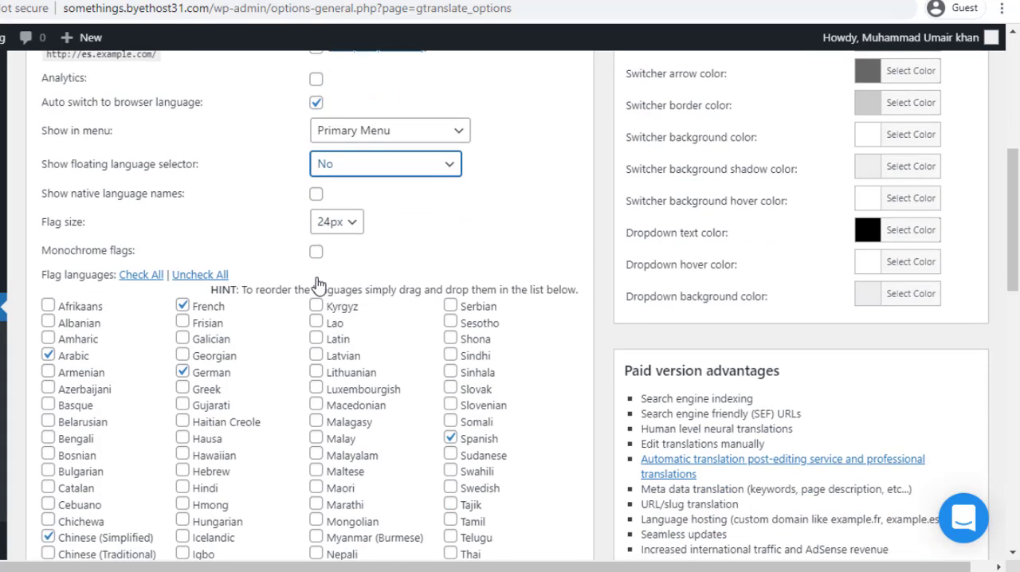
pyautogui.scroll(-1, 318, 285)
pyautogui.click(316, 111)
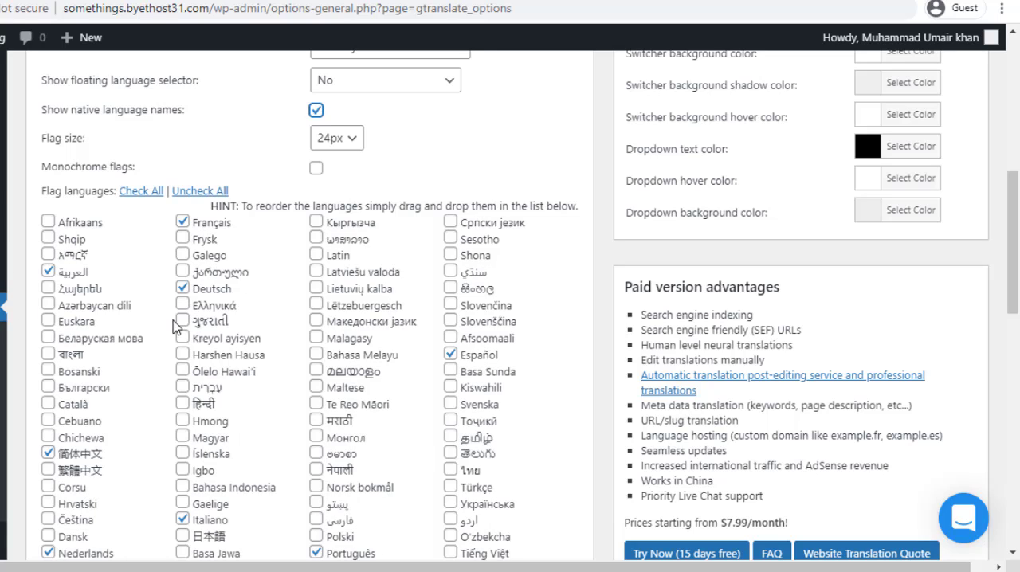
pyautogui.click(316, 111)
pyautogui.click(336, 138)
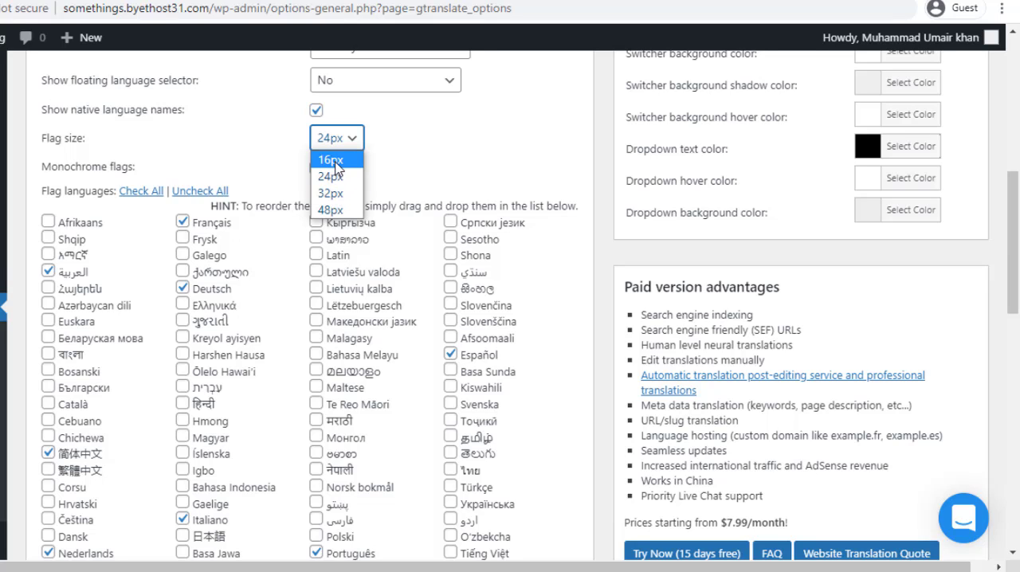
pyautogui.click(229, 134)
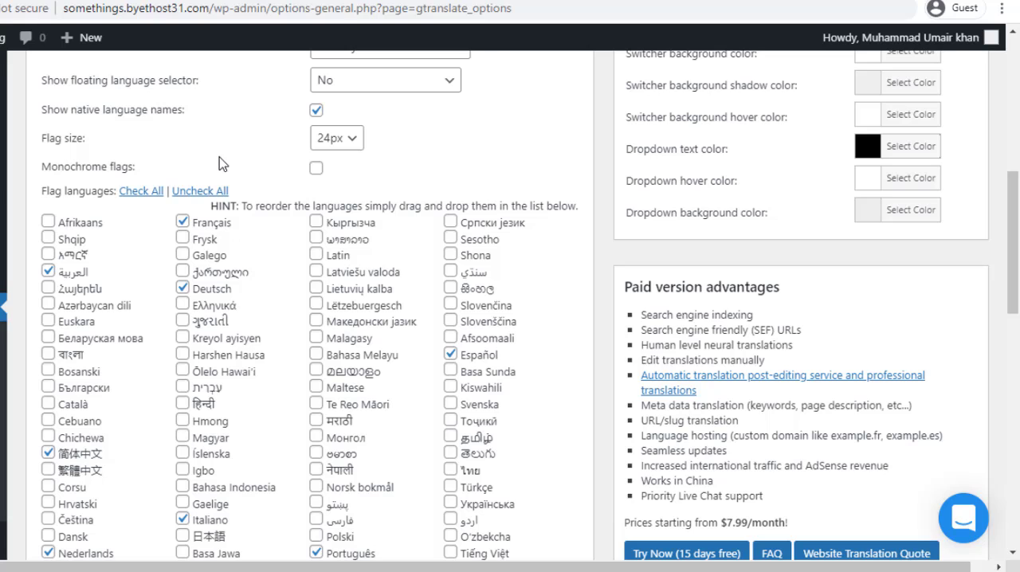
# Try monochrome flags in the widget preview's language list, turn the option off again and recheck the preview
pyautogui.scroll(-2, 222, 163)
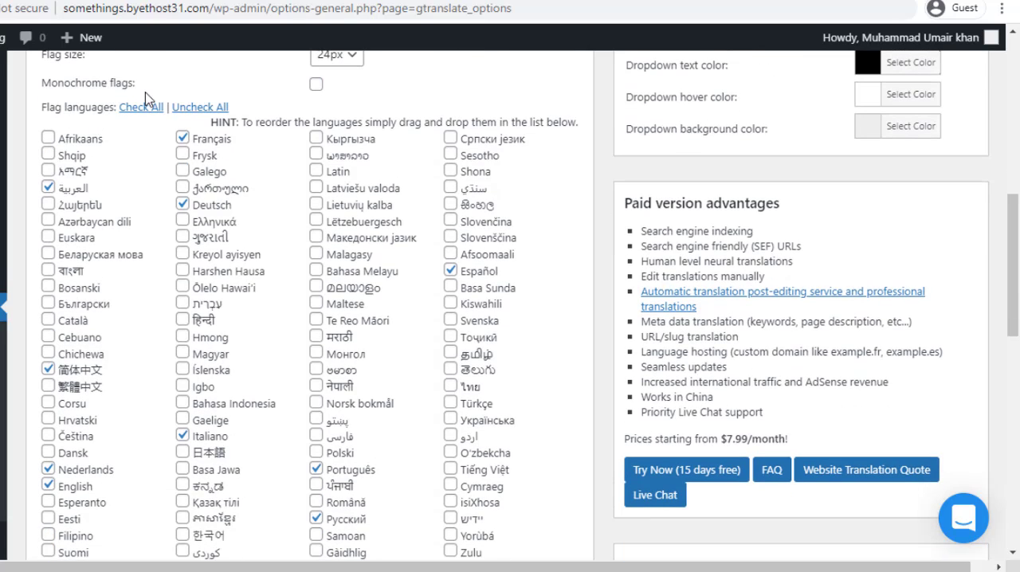
pyautogui.scroll(2, 175, 120)
pyautogui.click(314, 172)
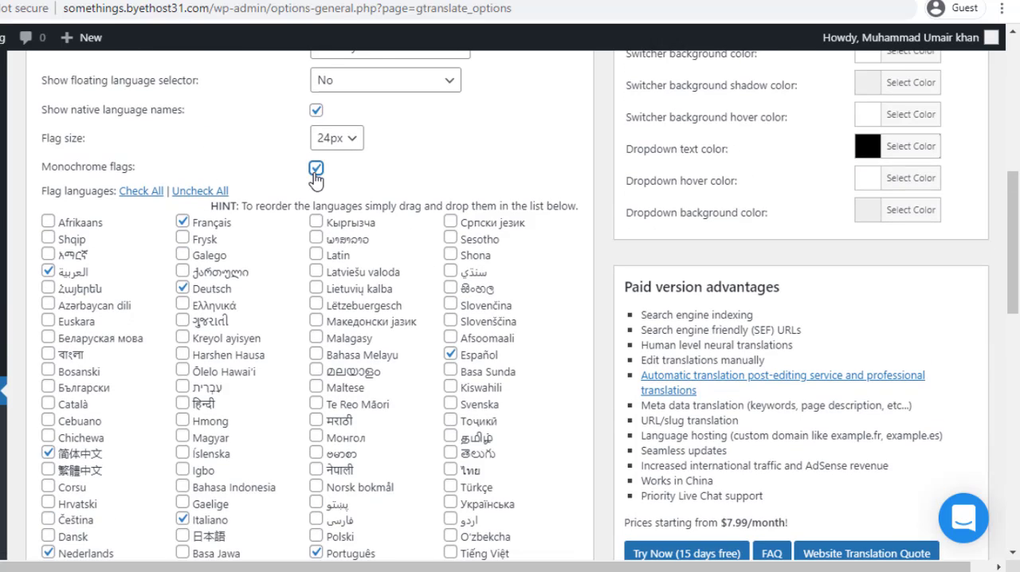
pyautogui.scroll(8, 583, 262)
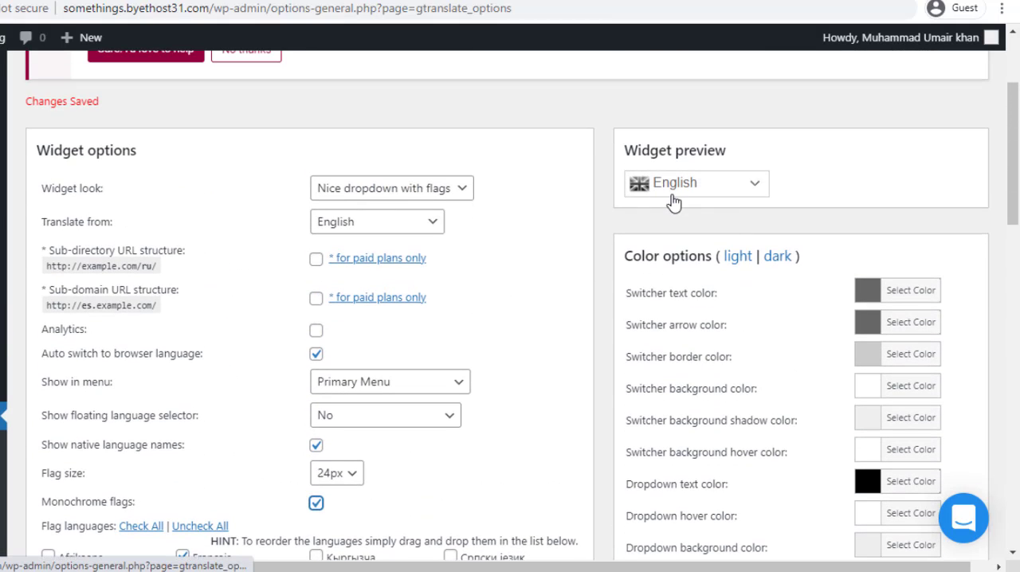
pyautogui.click(675, 190)
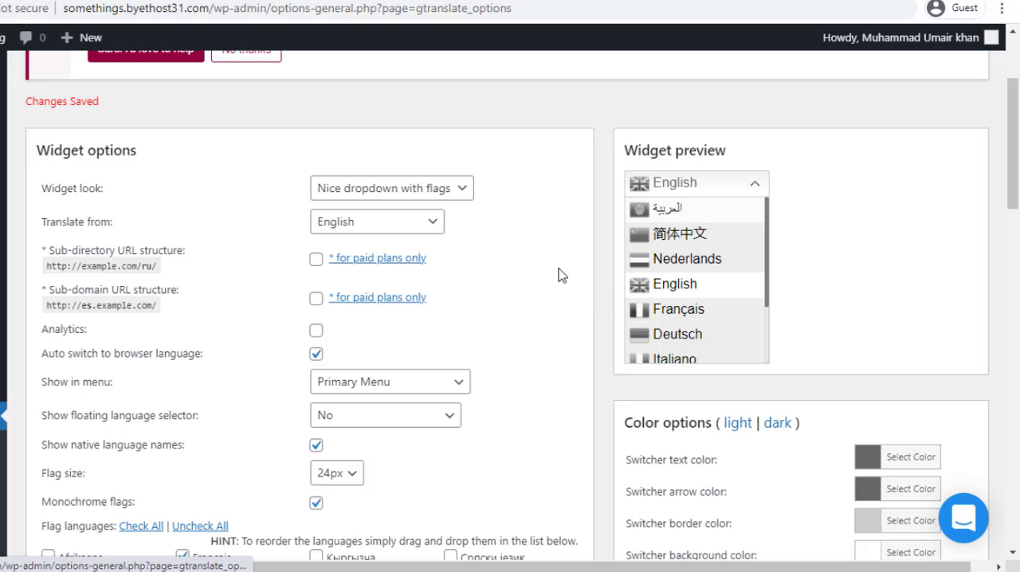
pyautogui.click(317, 506)
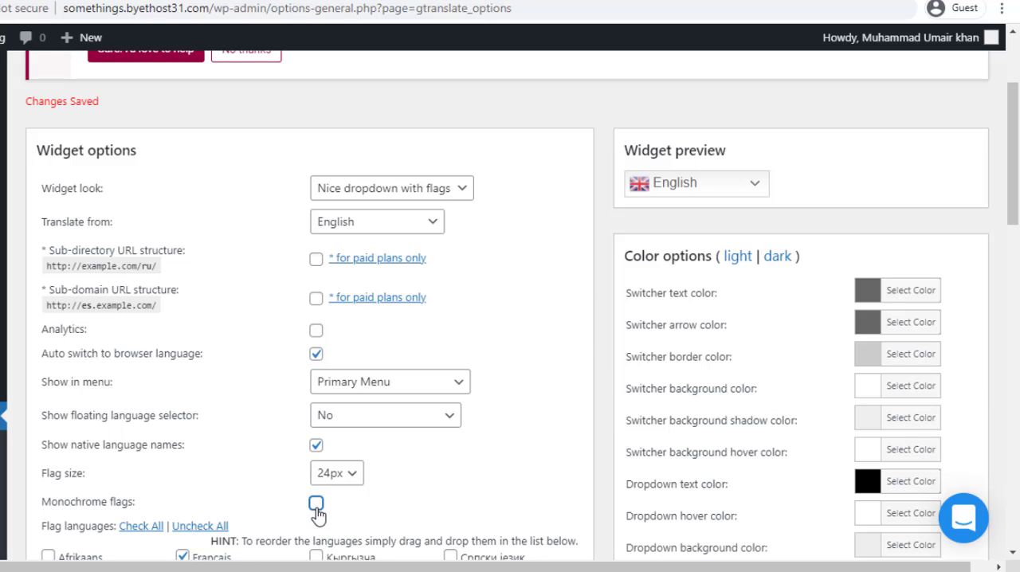
pyautogui.click(670, 188)
pyautogui.click(688, 183)
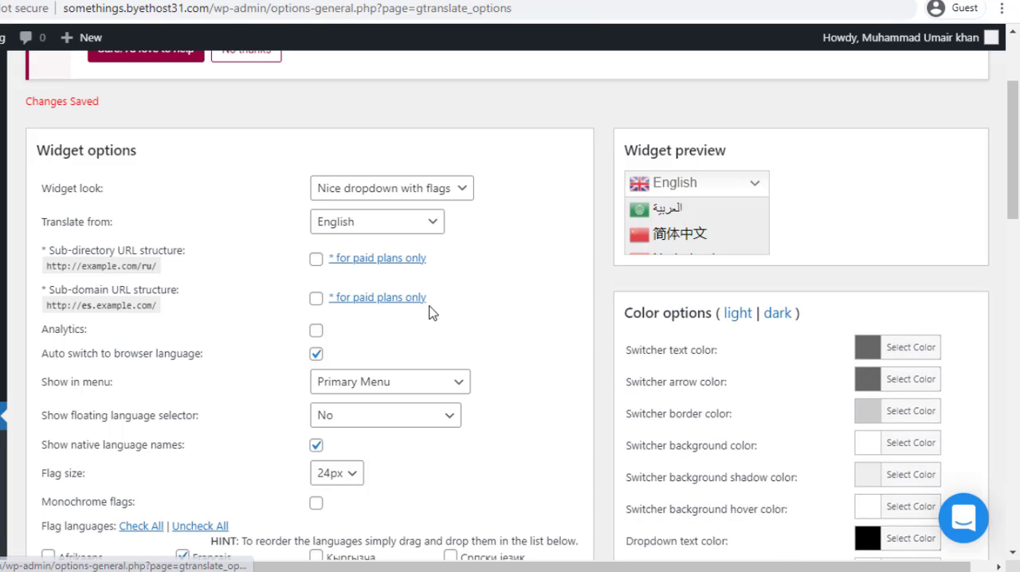
# View the language list of the header menu's switcher on the blog's front page
pyautogui.scroll(-4, 432, 315)
pyautogui.scroll(-1, 428, 315)
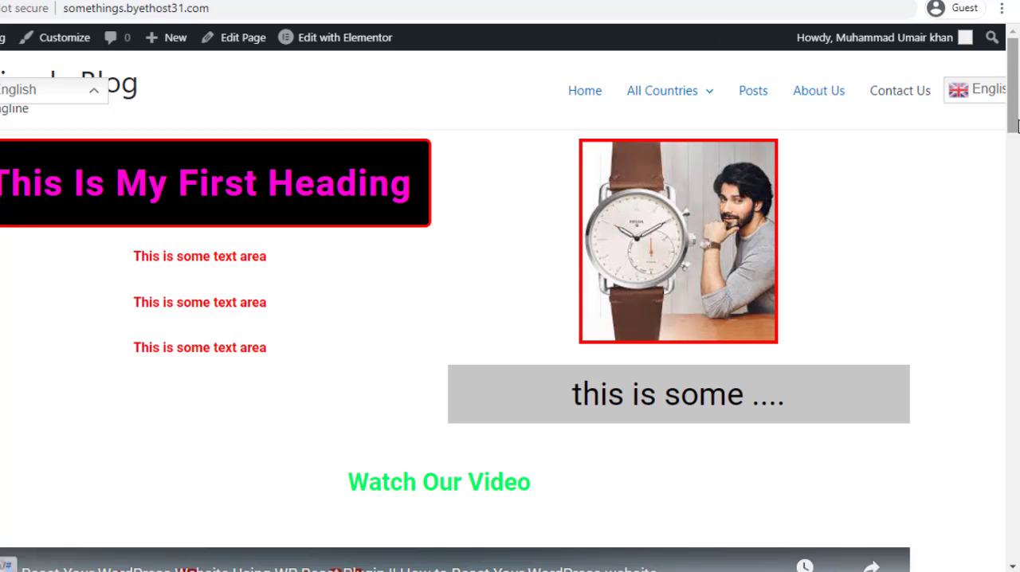
pyautogui.click(989, 102)
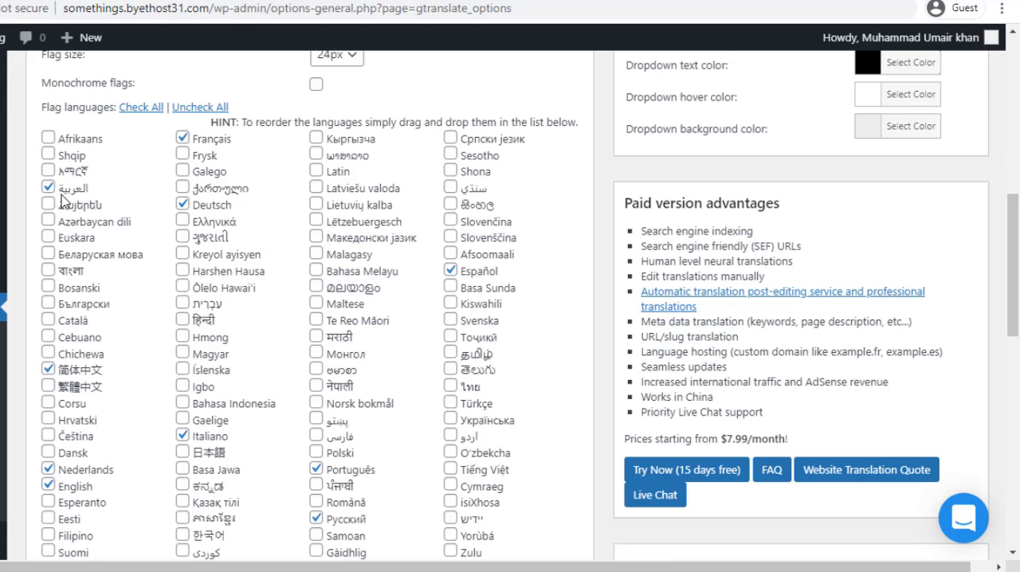
# Review the selected flag languages and alternative flags, and save the GTranslate settings
pyautogui.click(48, 187)
pyautogui.scroll(-2, 179, 522)
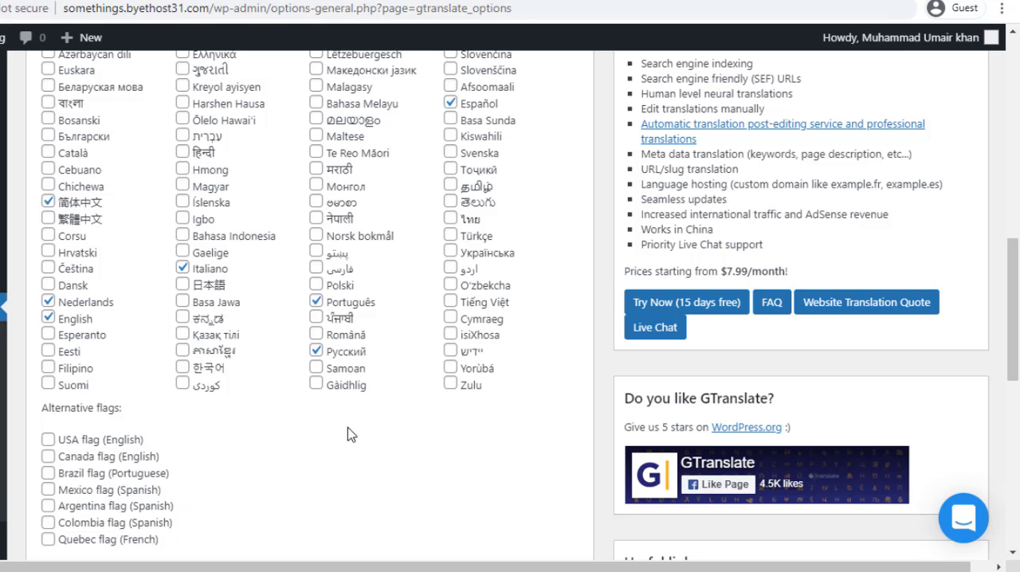
pyautogui.scroll(-8, 347, 435)
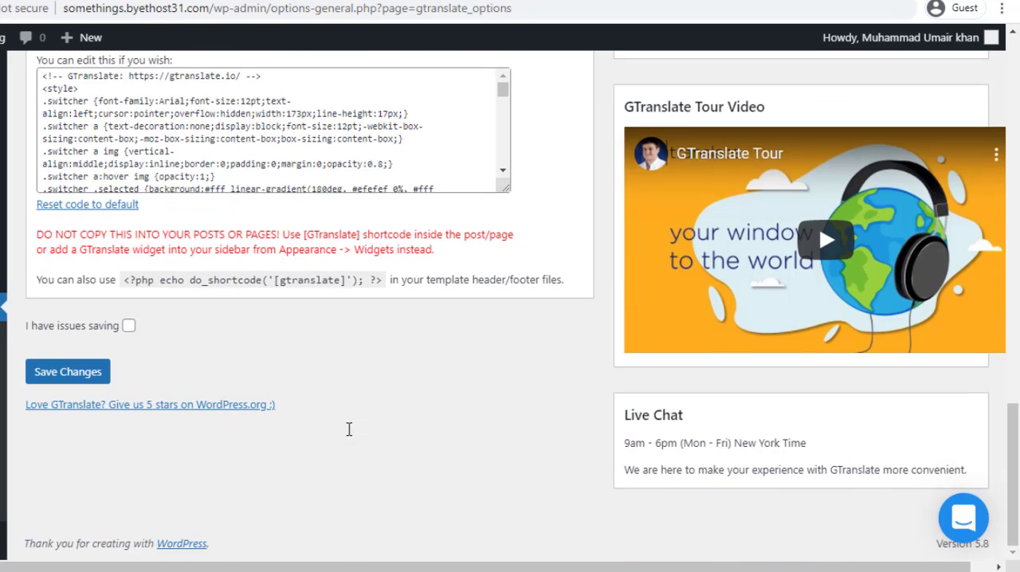
pyautogui.click(72, 376)
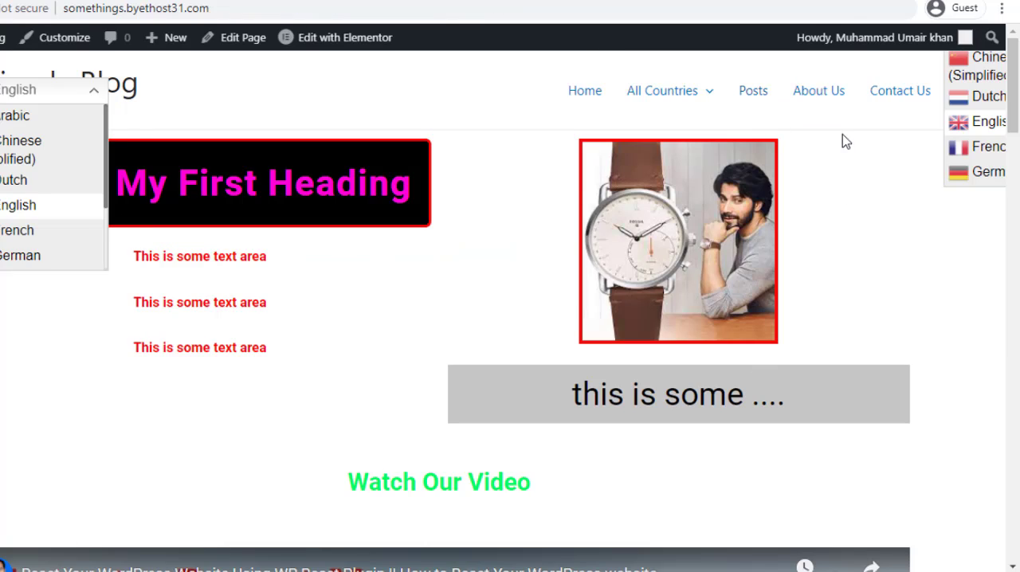
# Reload the blog's front page and translate it to Français with the header menu's language switcher
pyautogui.rightClick(1, 106)
pyautogui.click(1, 157)
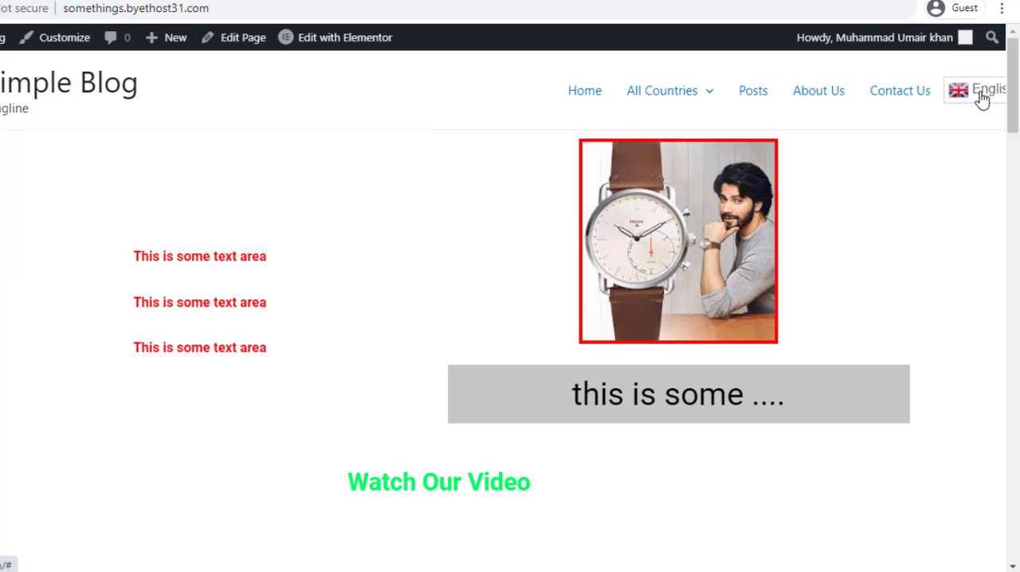
pyautogui.click(971, 96)
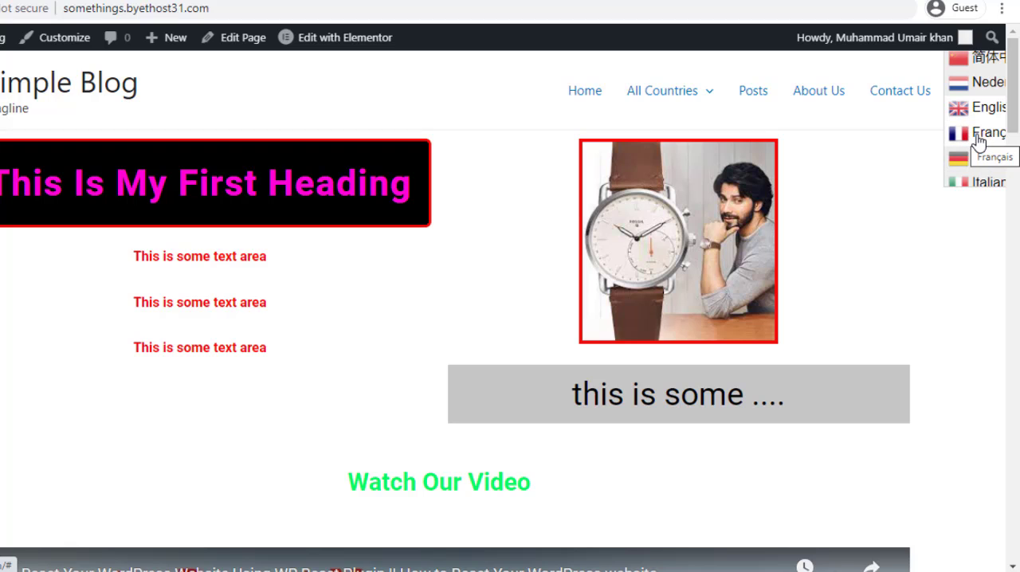
pyautogui.click(978, 137)
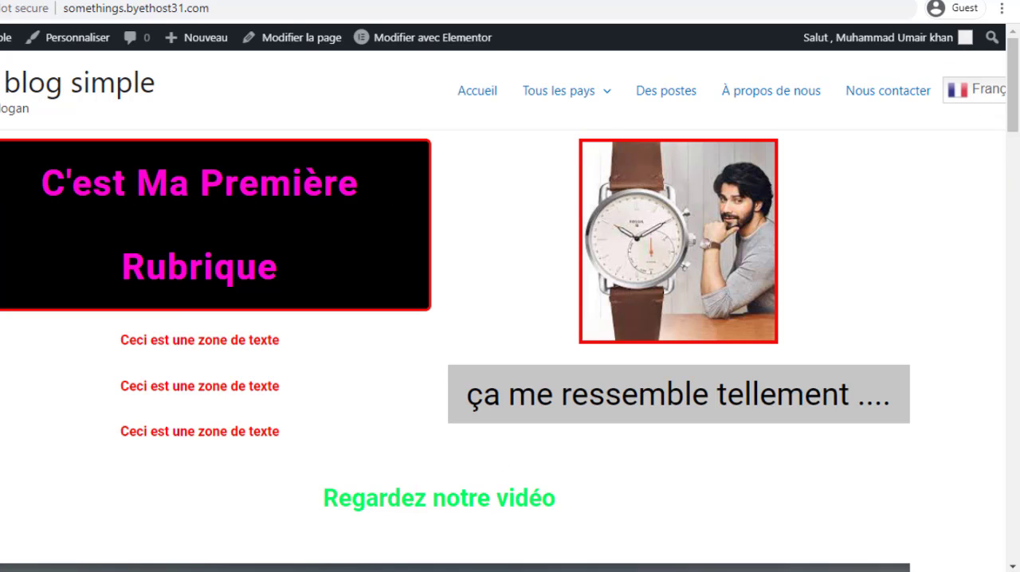
# Examine the translated content down the front page and the remaining languages in the header menu's switcher
pyautogui.scroll(-10, 12, 235)
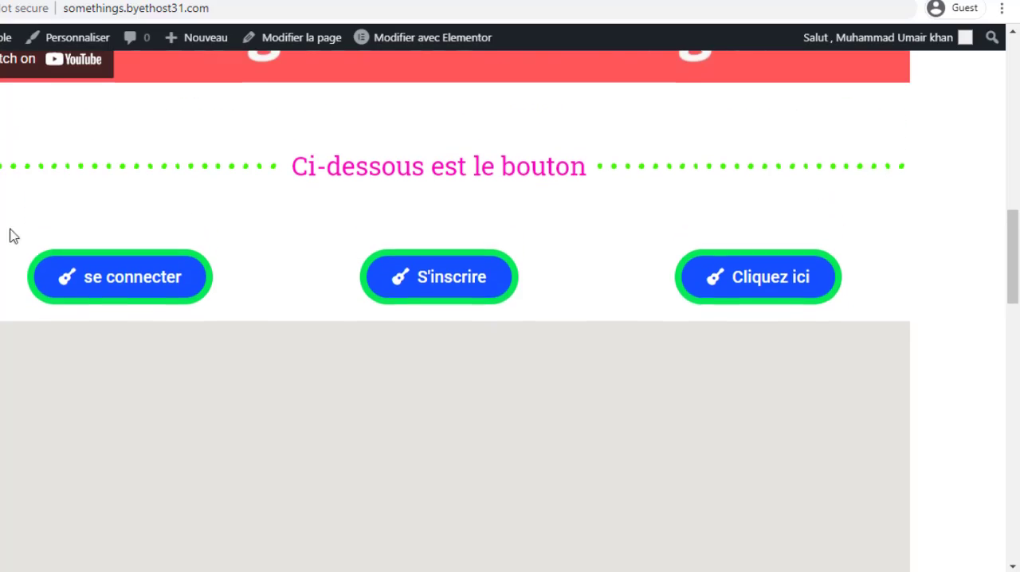
pyautogui.scroll(-5, 205, 255)
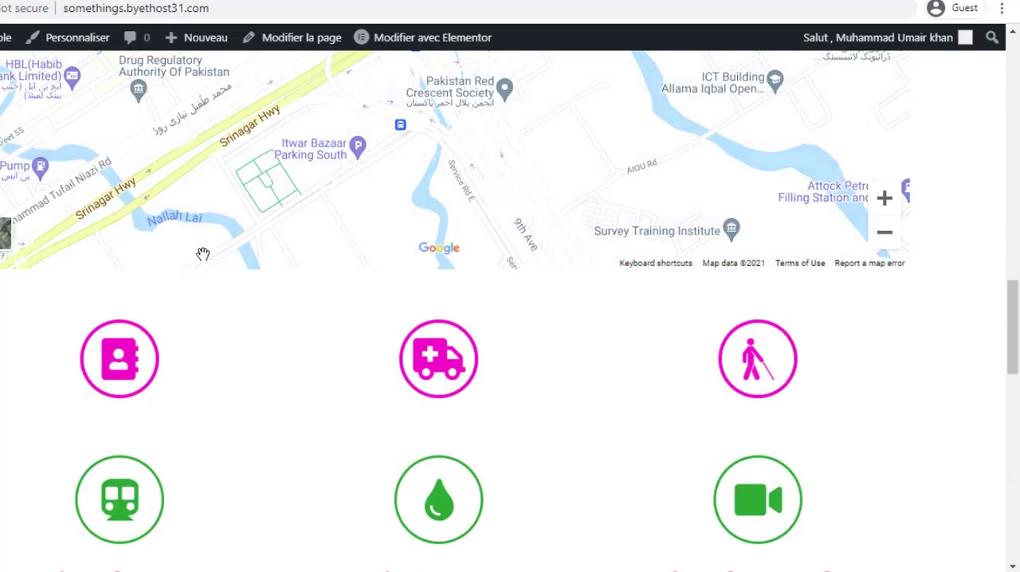
pyautogui.scroll(-3, 215, 287)
pyautogui.scroll(15, 239, 346)
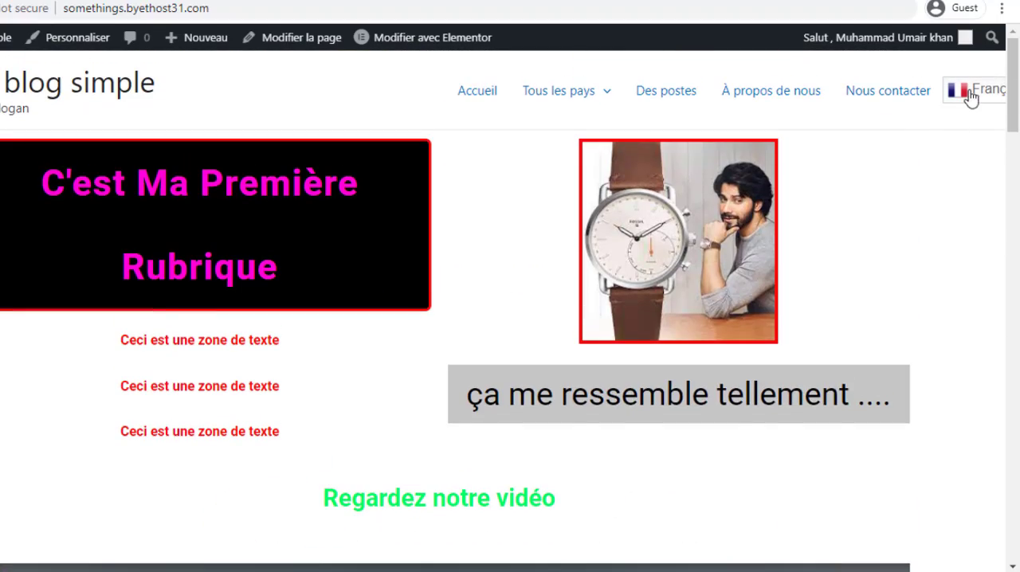
pyautogui.click(971, 96)
pyautogui.scroll(-5, 972, 127)
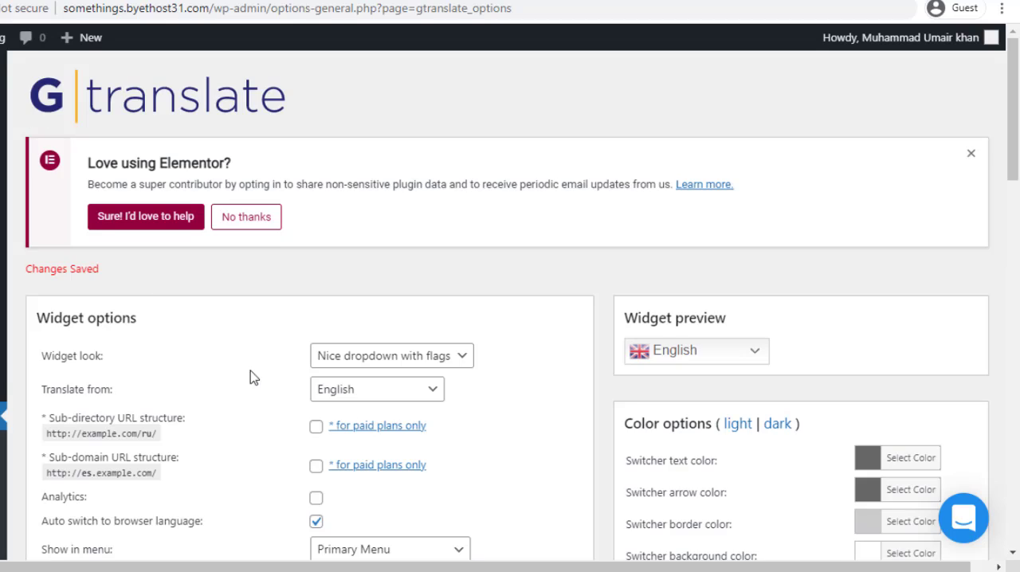
pyautogui.scroll(-15, 255, 375)
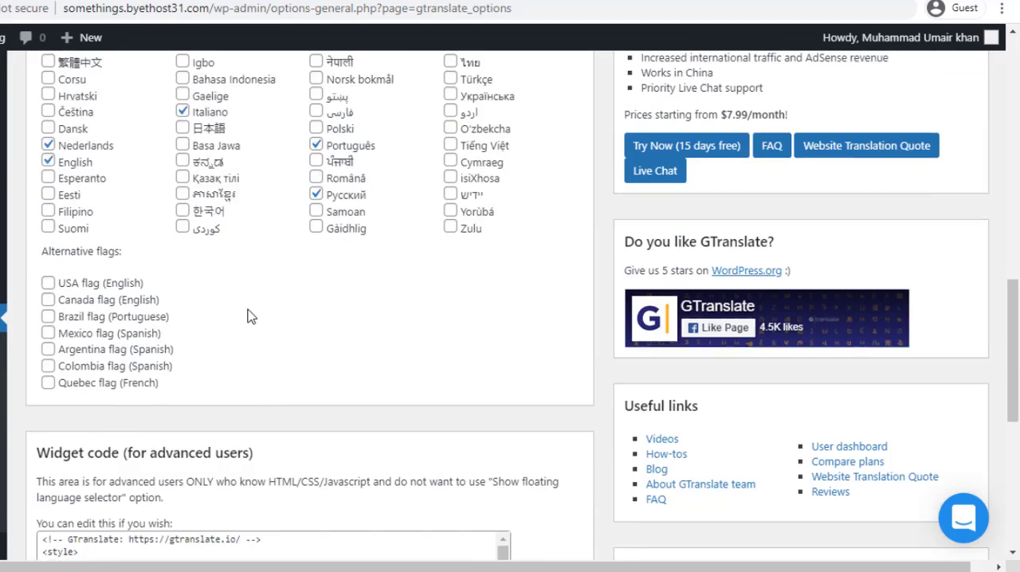
# Examine the flag languages, widget options and switcher color options in the GTranslate settings, and expand the widget preview
pyautogui.scroll(2, 199, 177)
pyautogui.scroll(2, 257, 268)
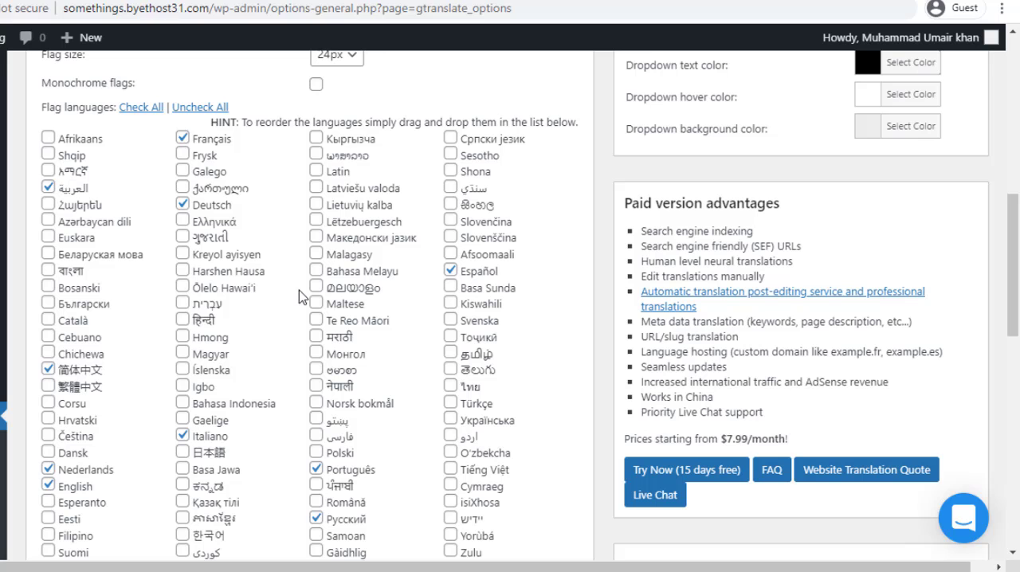
pyautogui.scroll(5, 505, 387)
pyautogui.scroll(-1, 506, 387)
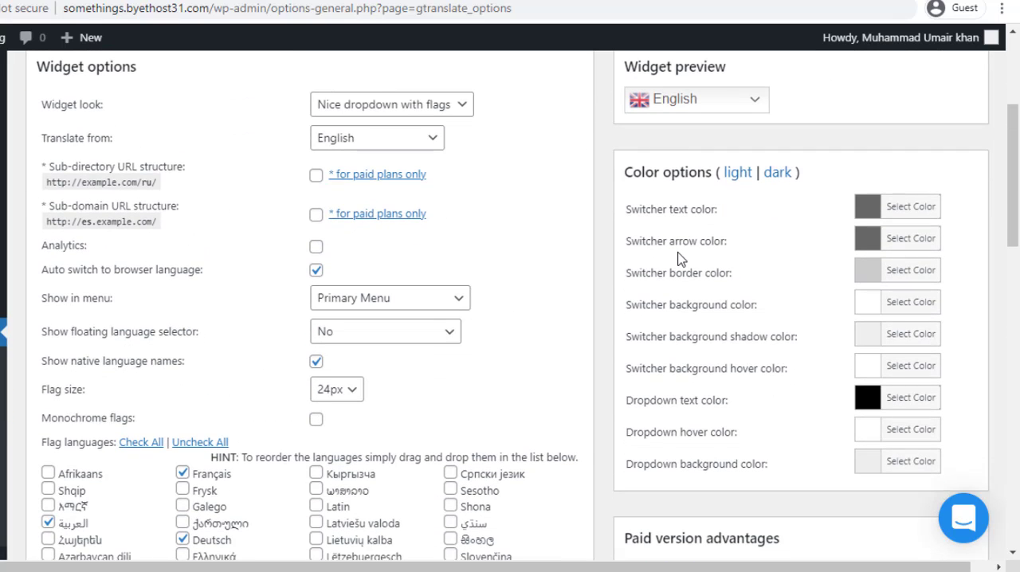
pyautogui.scroll(-1, 678, 259)
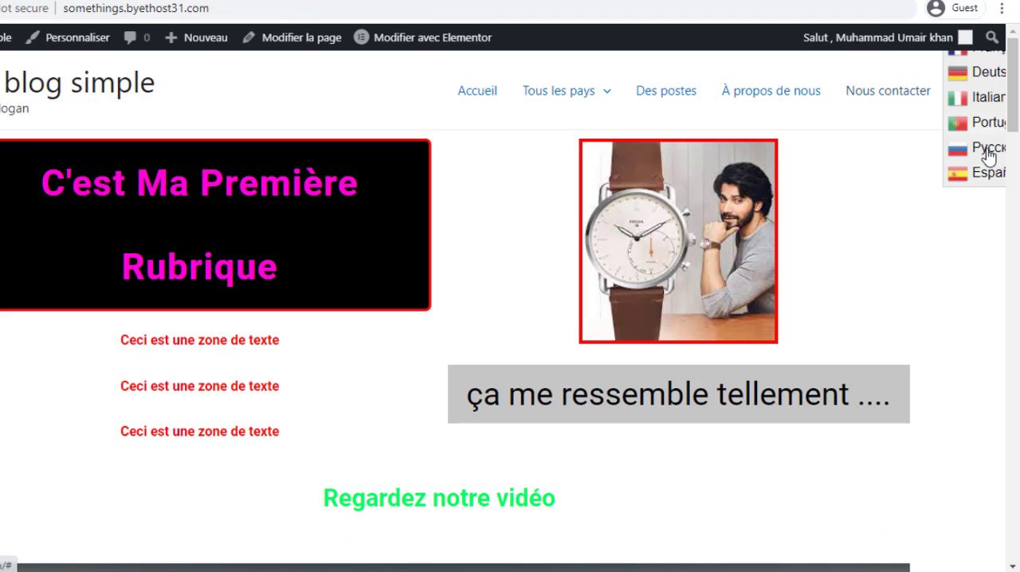
pyautogui.scroll(2, 954, 151)
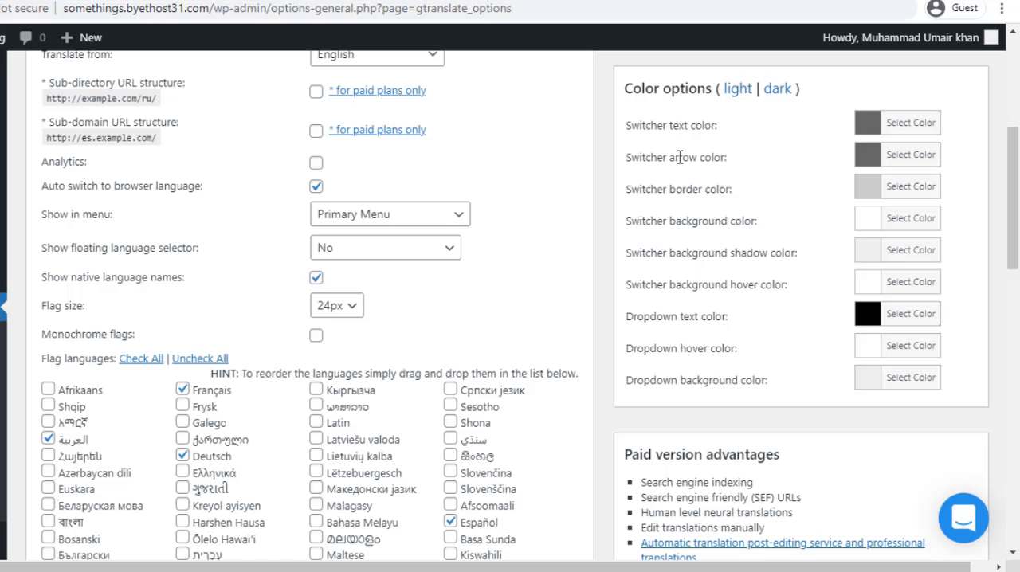
pyautogui.scroll(1, 701, 191)
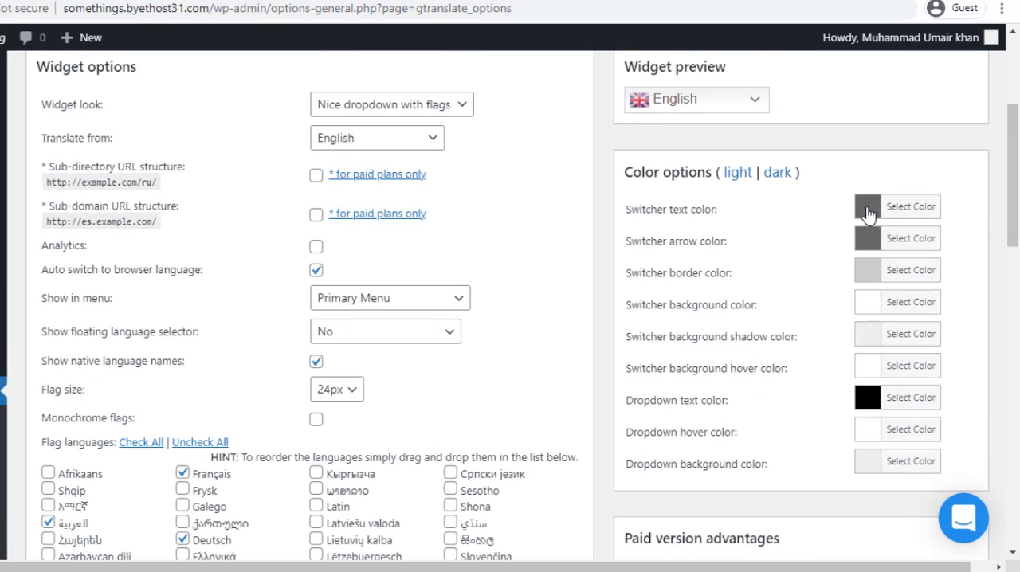
pyautogui.click(699, 102)
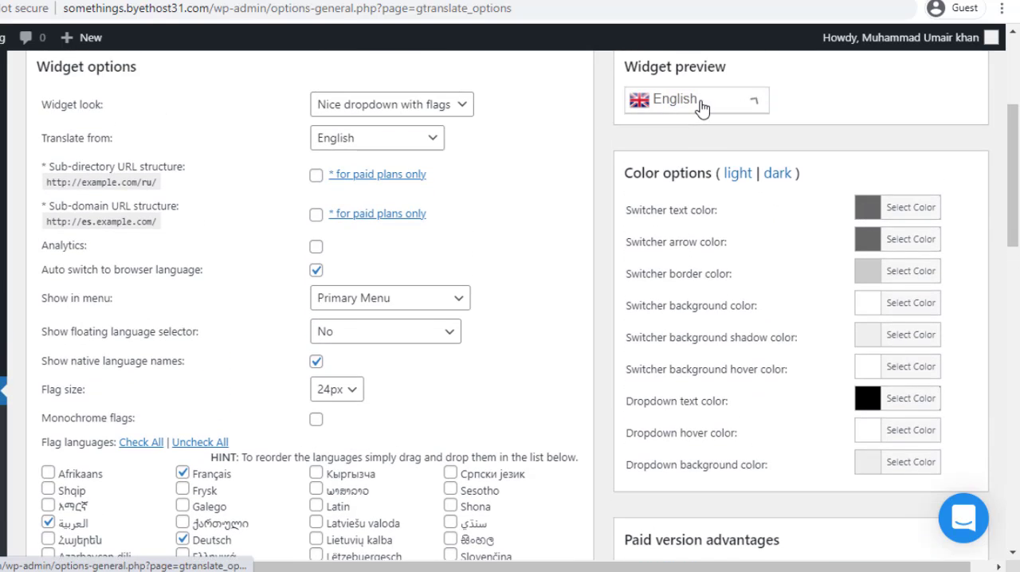